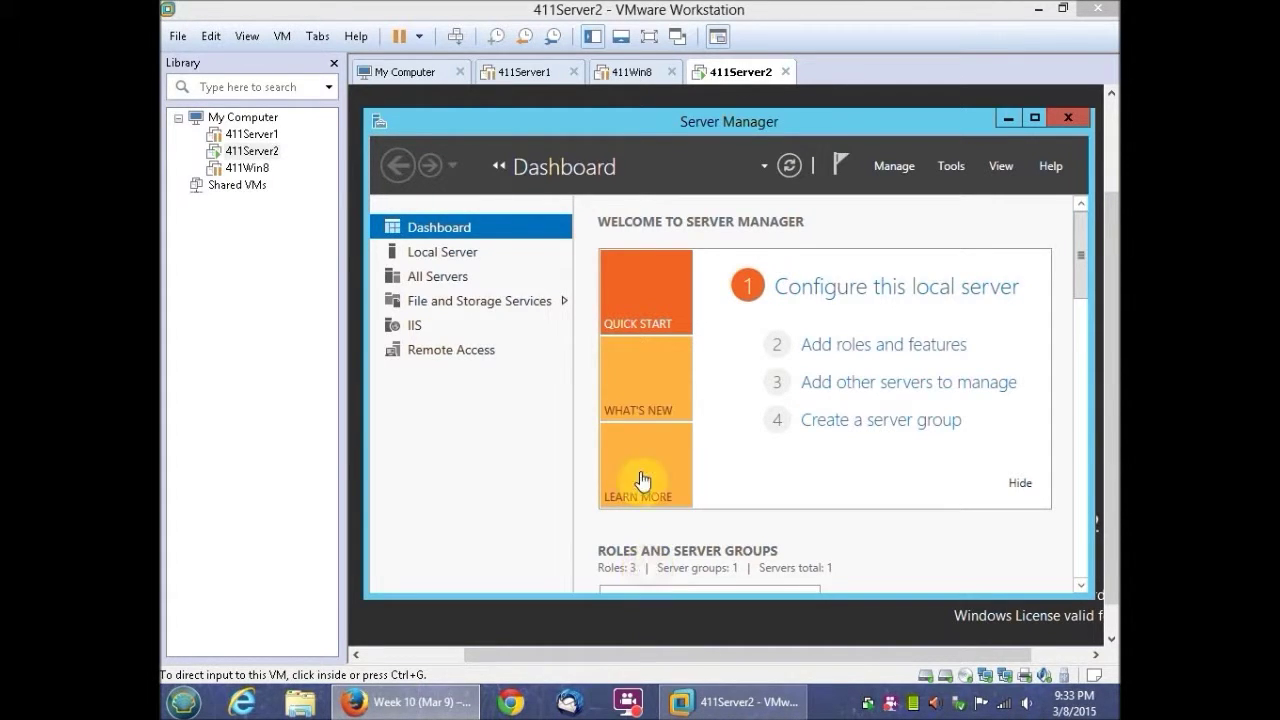
Step: Start adding roles and features on 411Server2 as a role-based or feature-based installation and proceed to the role selection
click(252, 152)
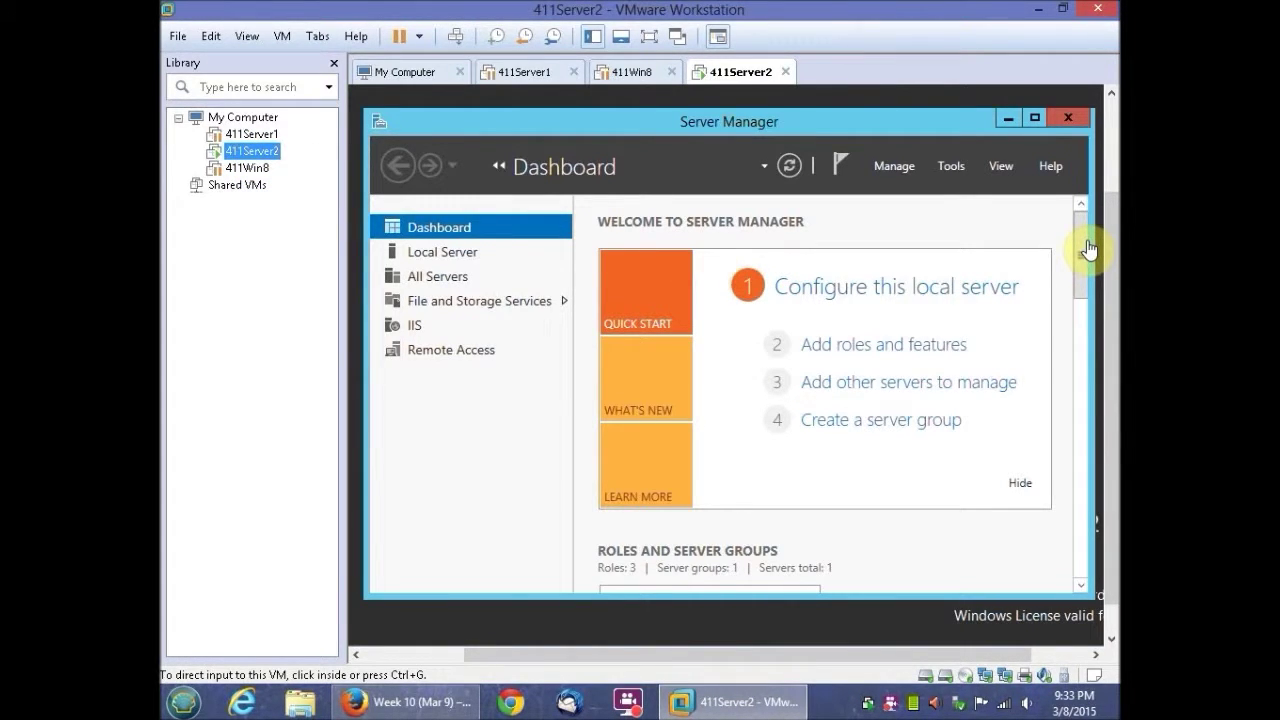
click(879, 351)
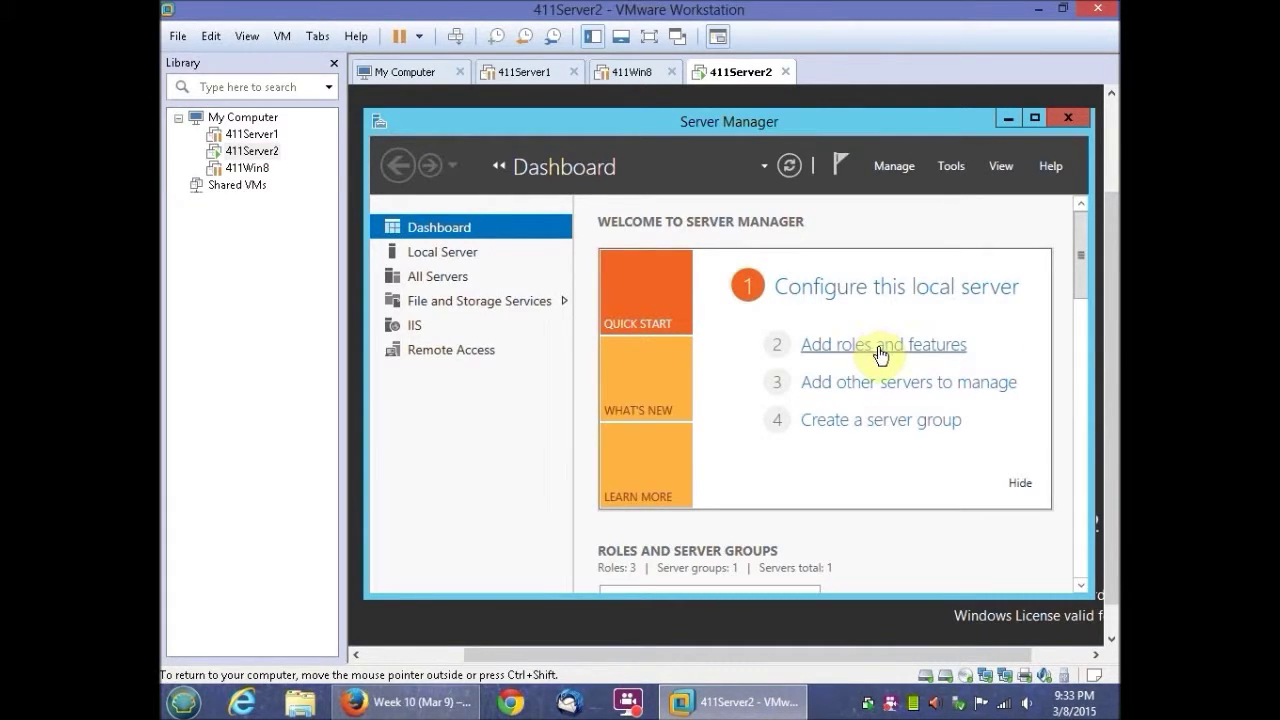
click(887, 344)
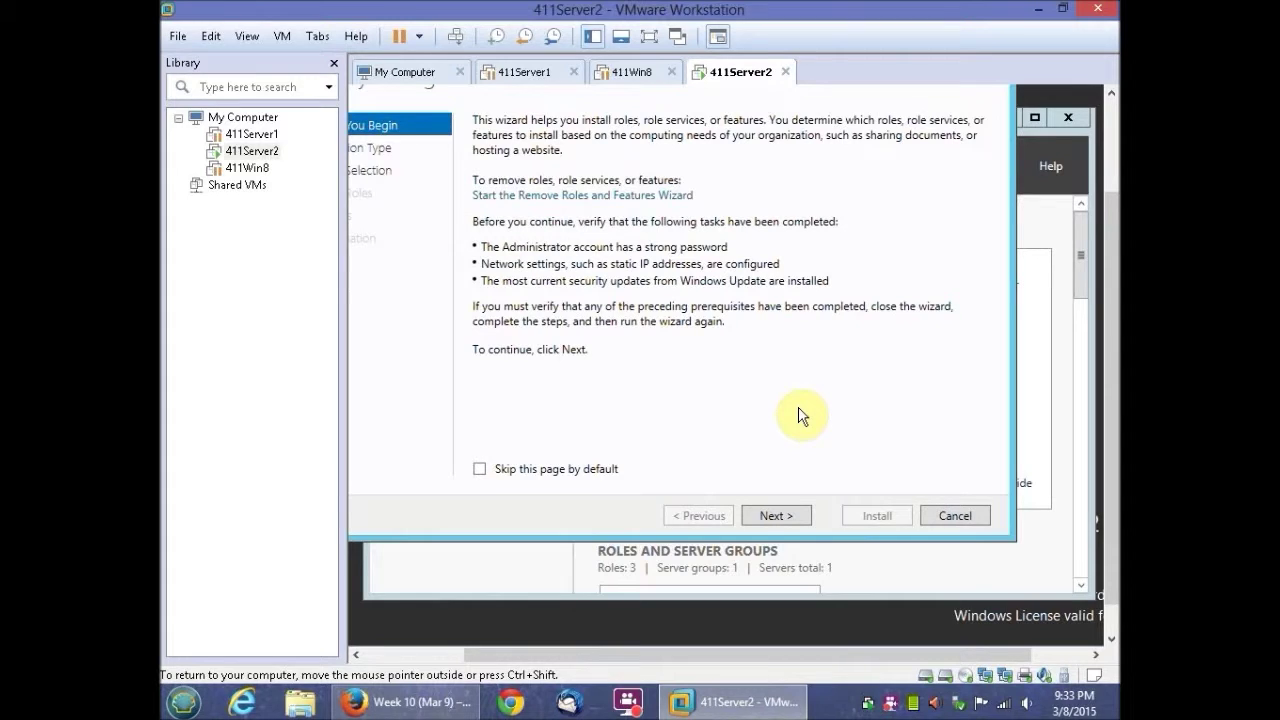
click(800, 518)
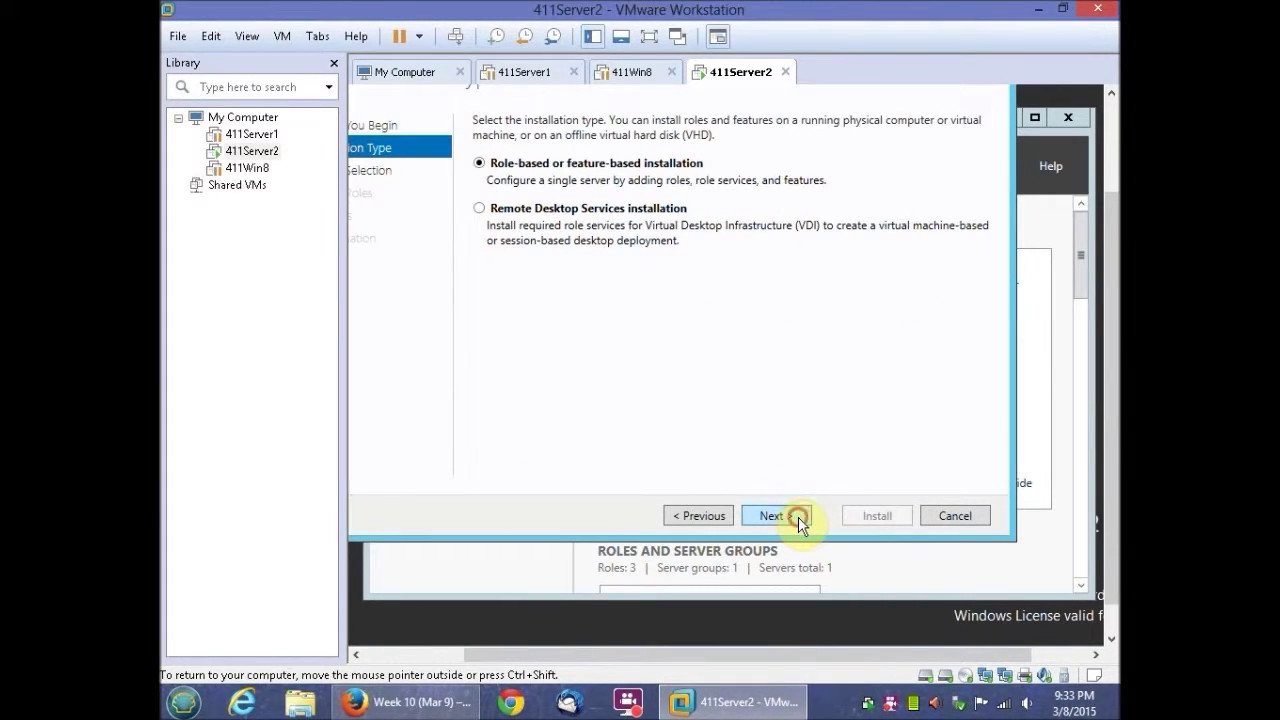
click(800, 518)
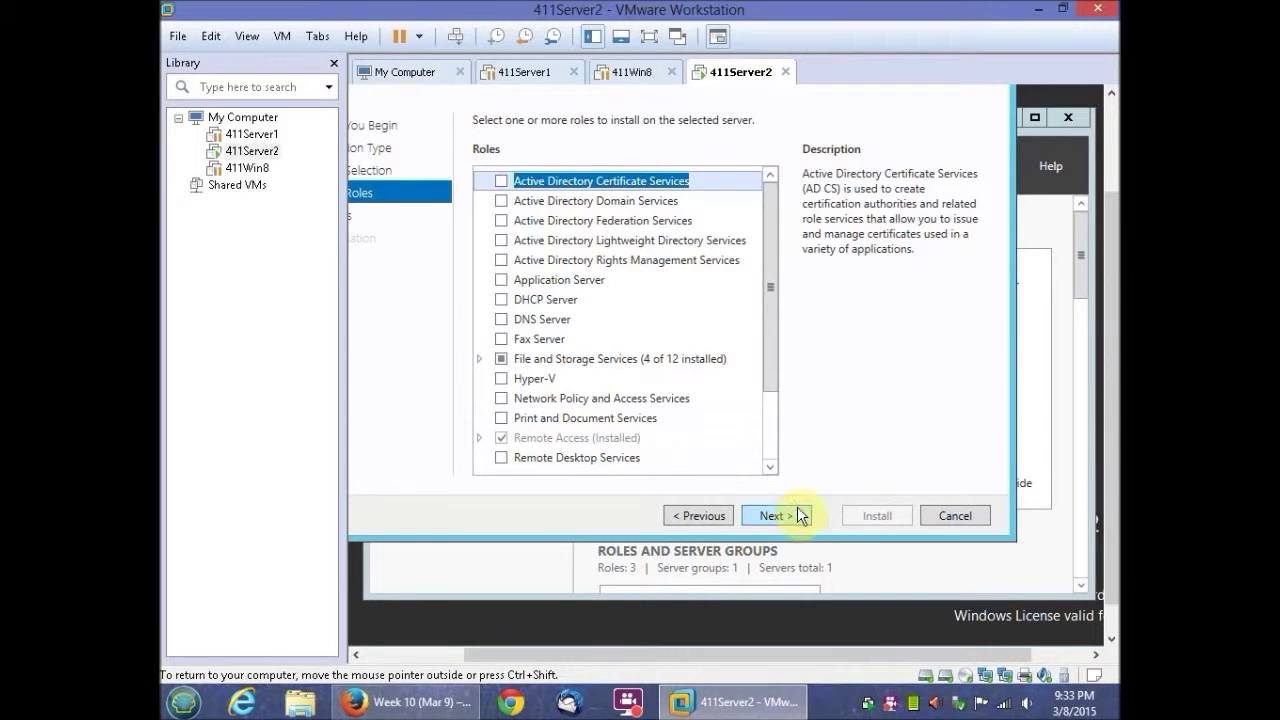
Step: Install the DNS Server role with its management tools, adding no extra features, and close the wizard
click(501, 320)
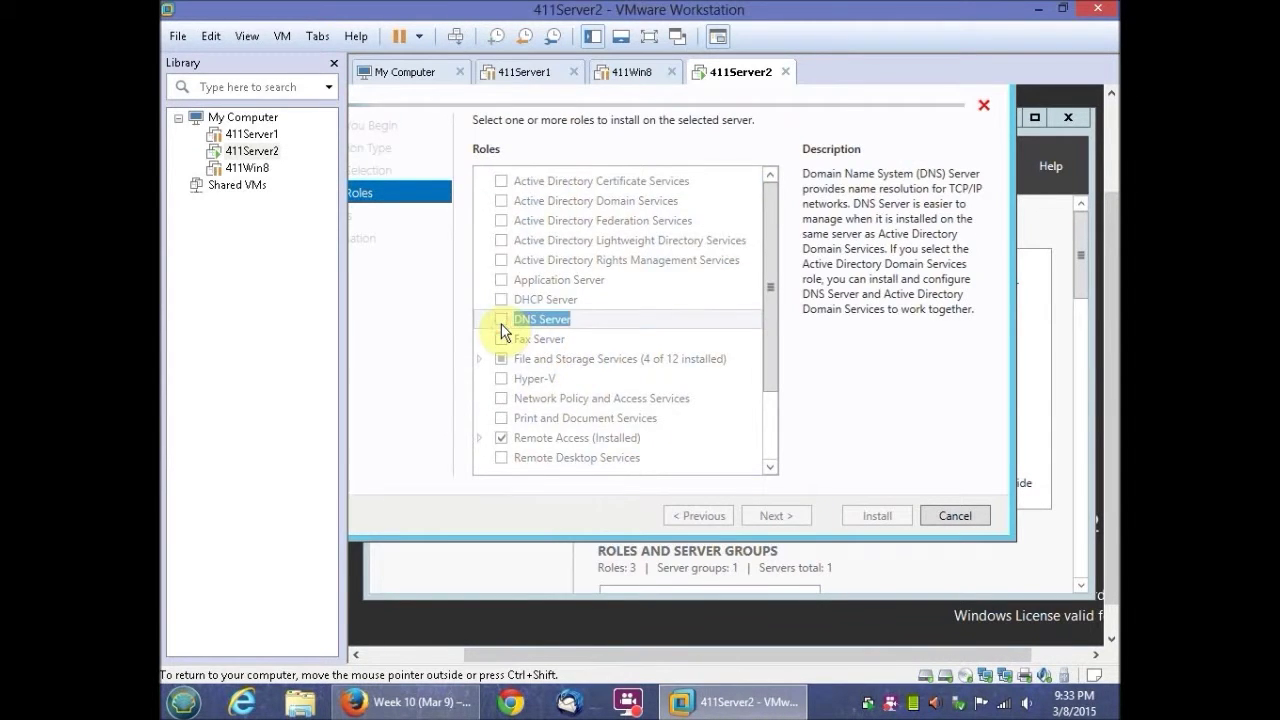
click(698, 431)
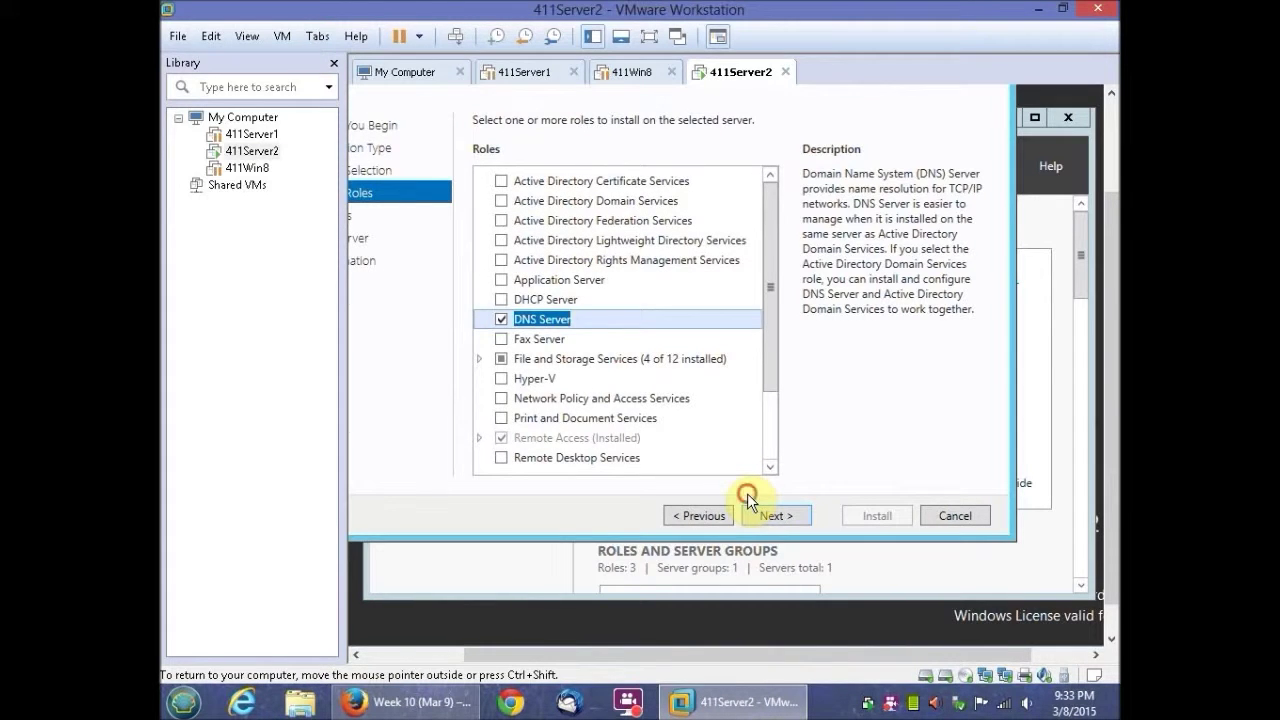
click(764, 516)
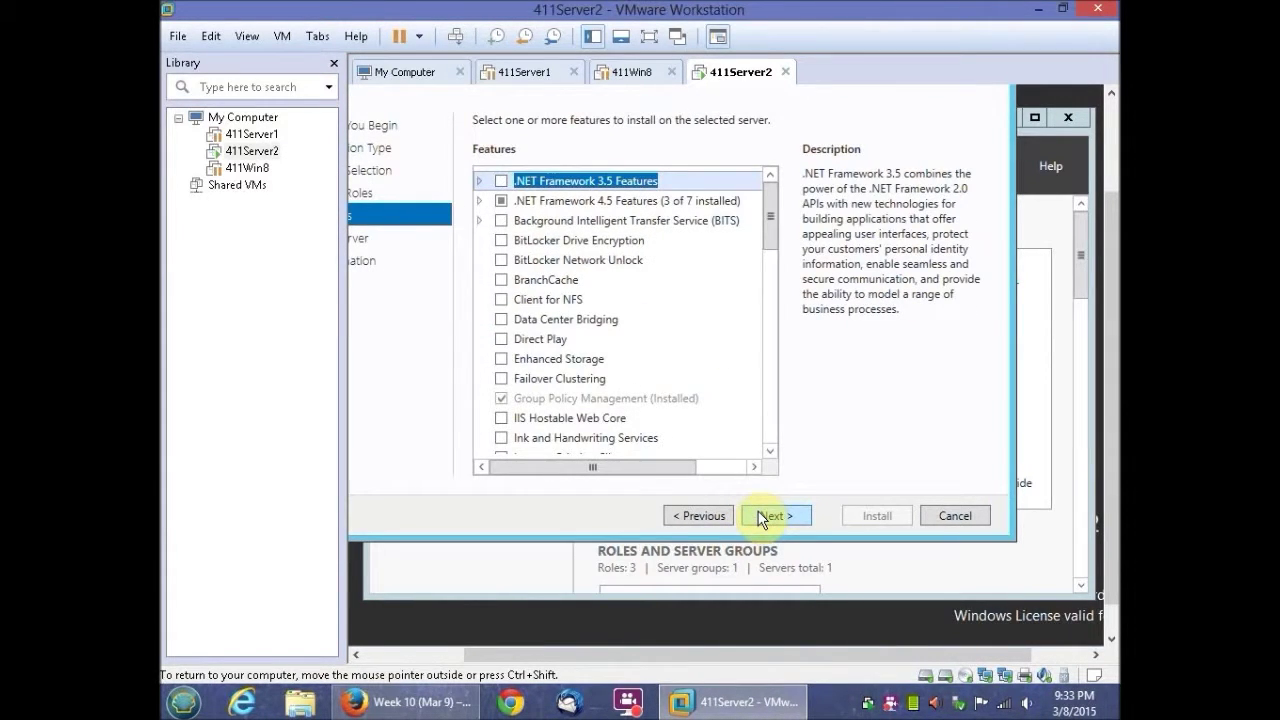
click(765, 515)
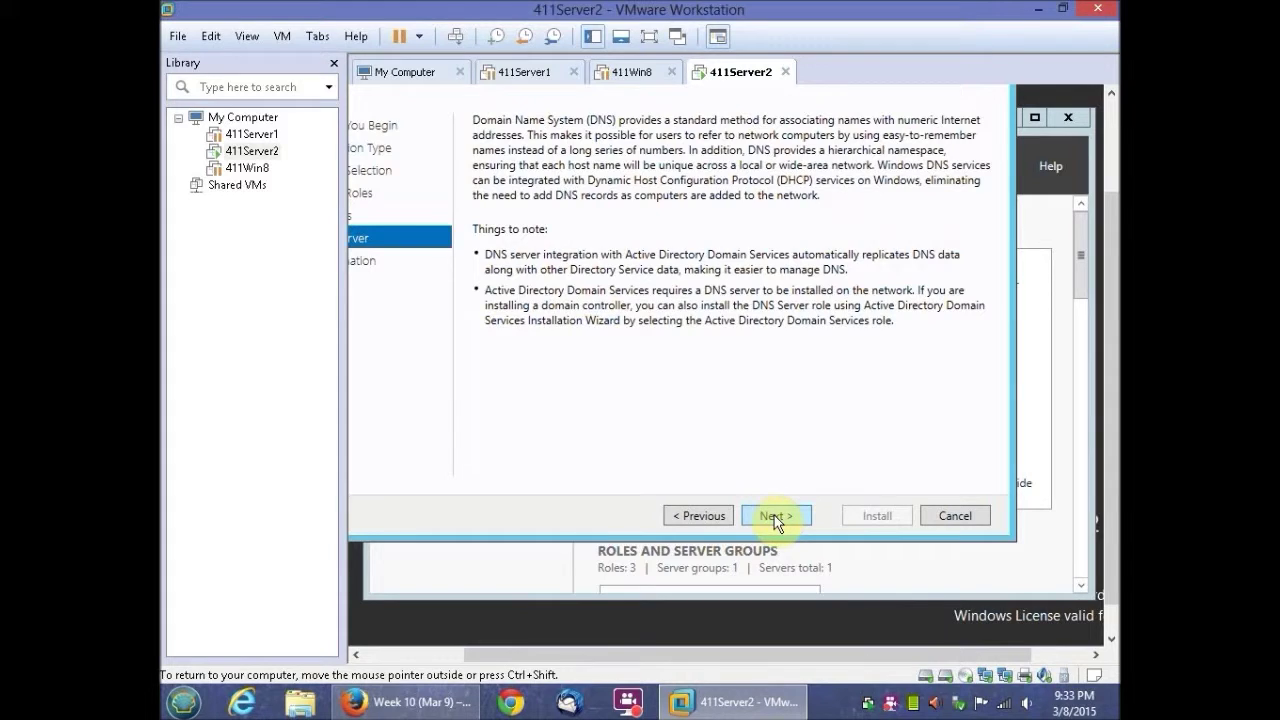
click(775, 516)
click(891, 518)
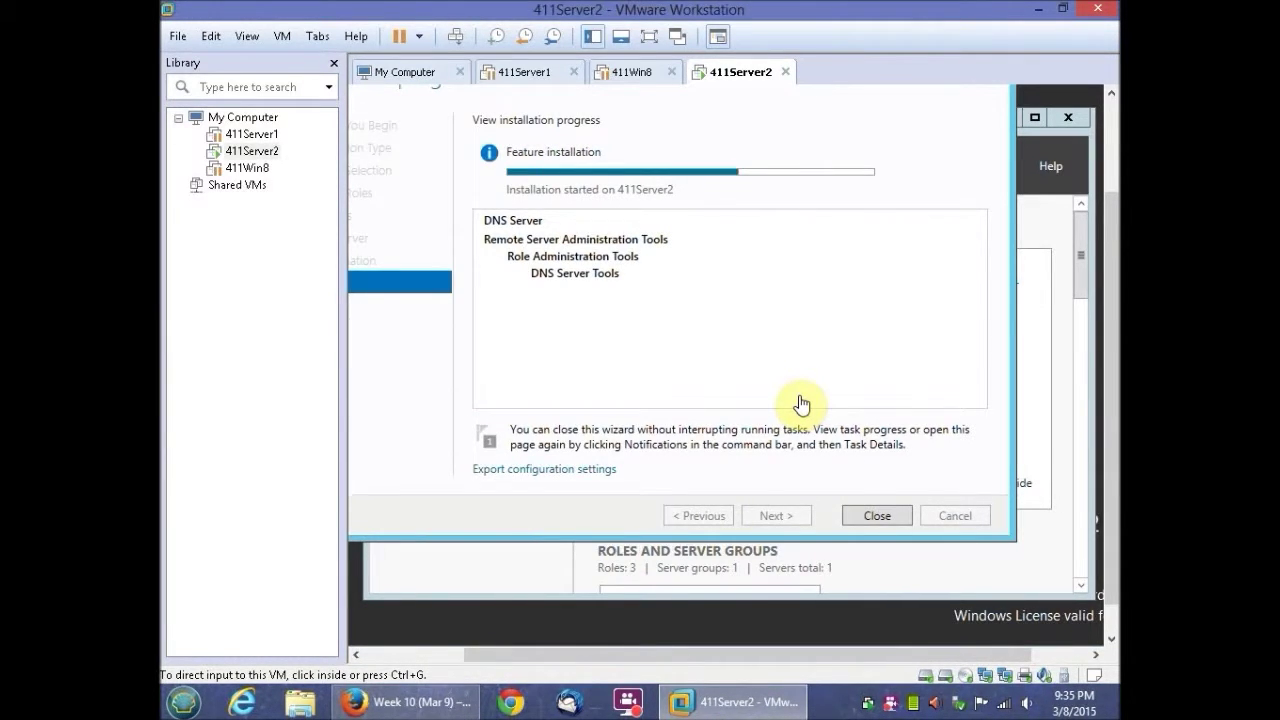
click(879, 516)
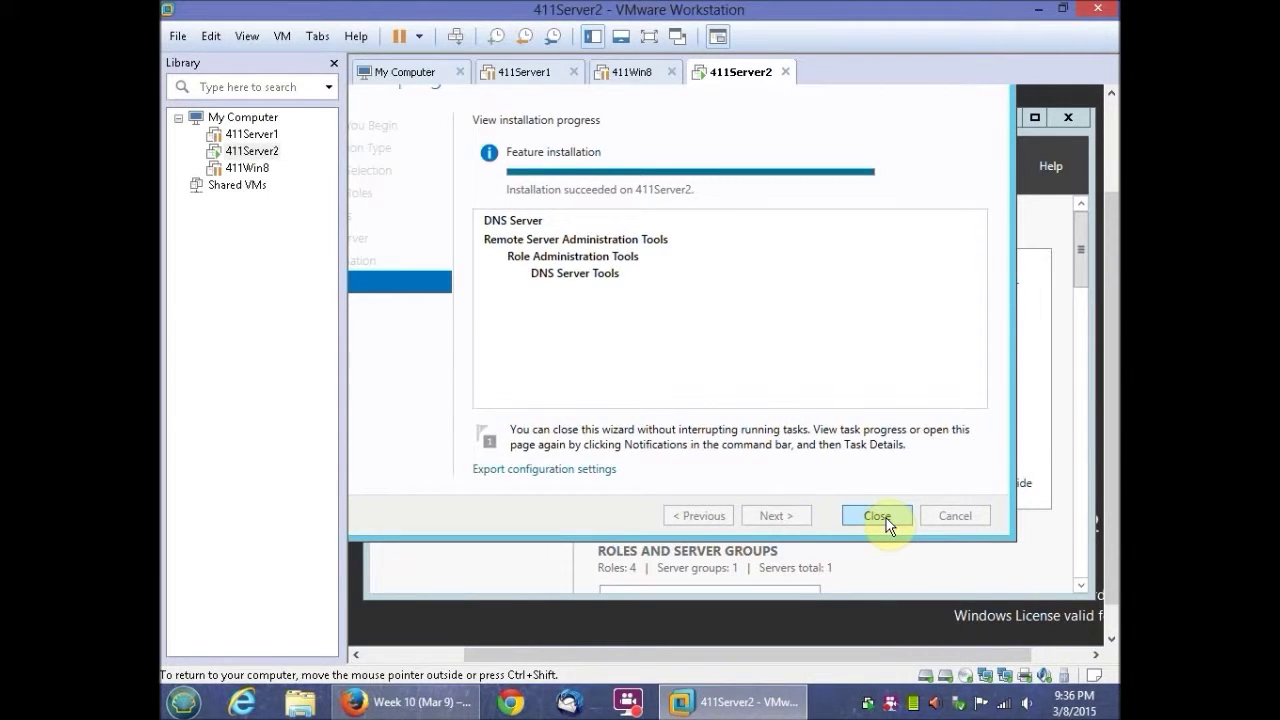
click(886, 520)
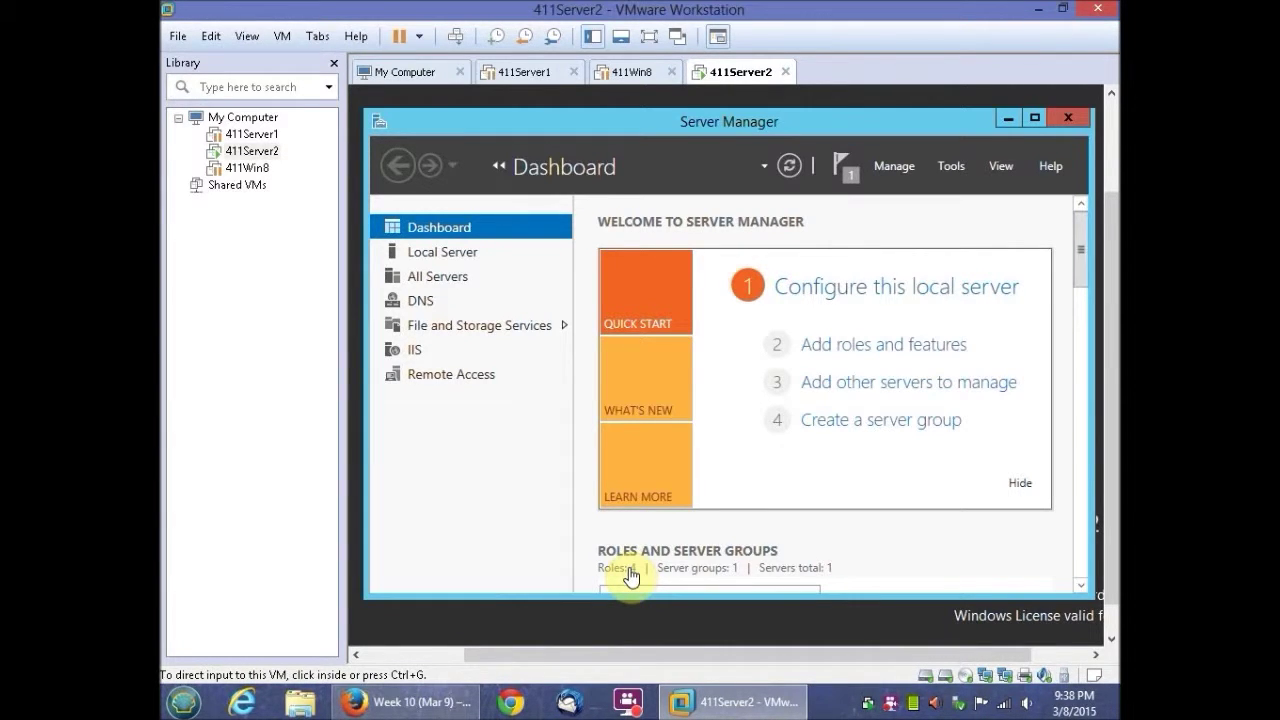
Step: Open DNS Manager from Server Manager and expand the 411SERVER2 node
click(951, 169)
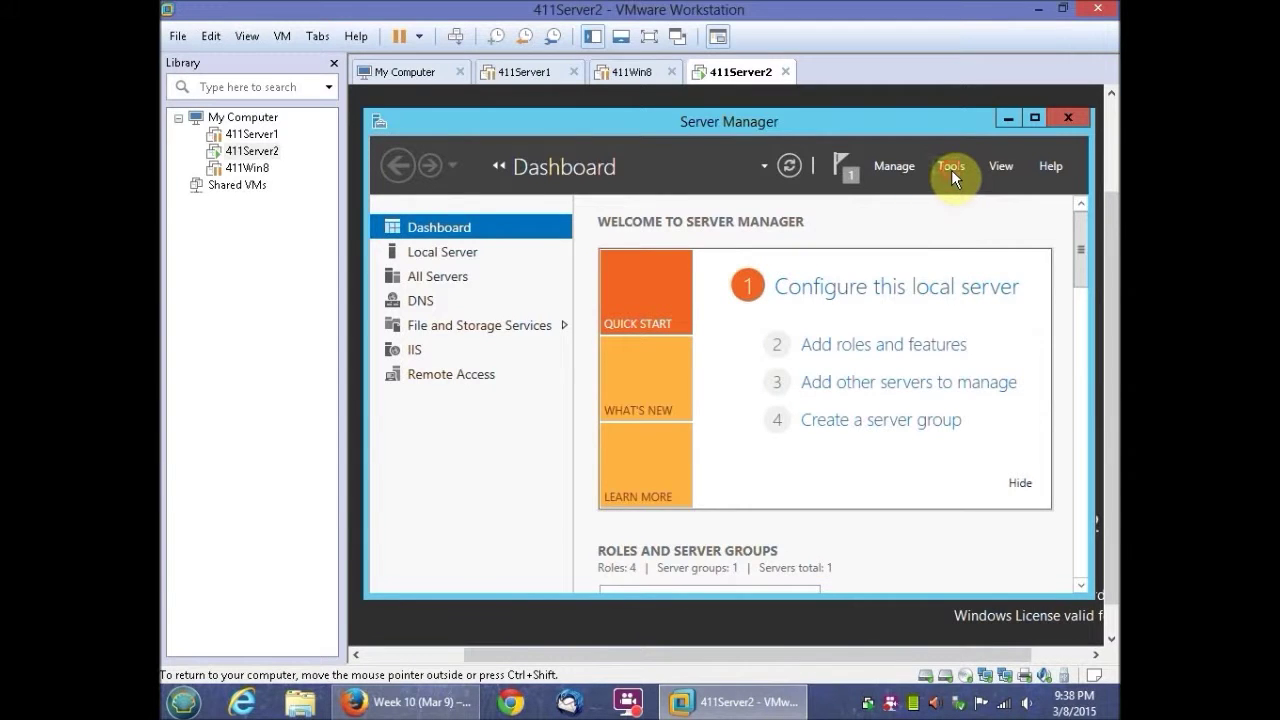
click(951, 169)
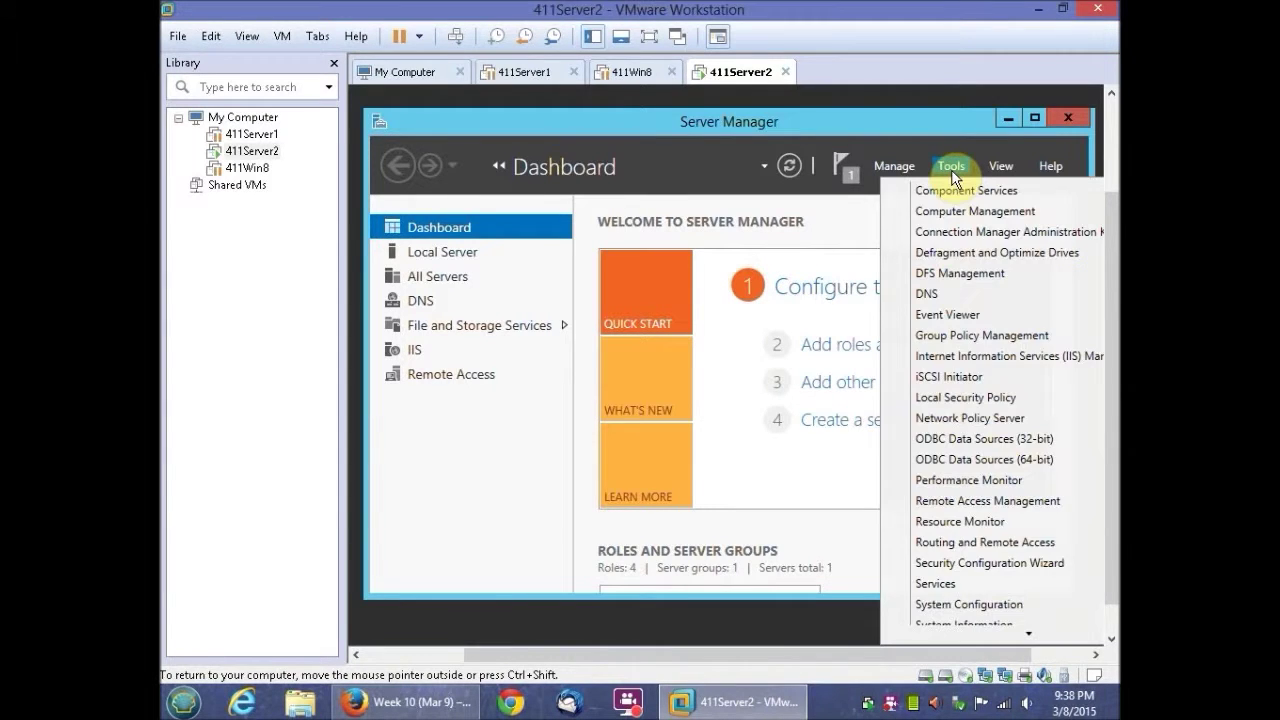
click(971, 296)
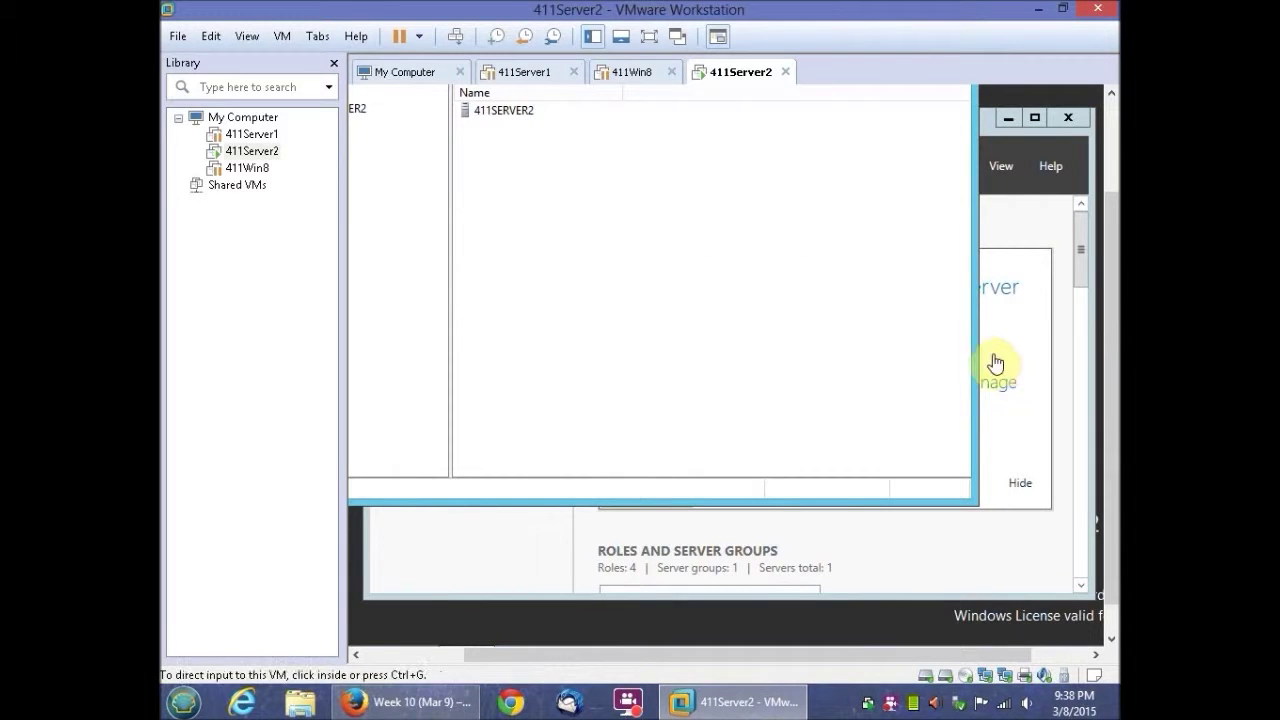
drag(1109, 320, 1111, 227)
drag(744, 658, 628, 658)
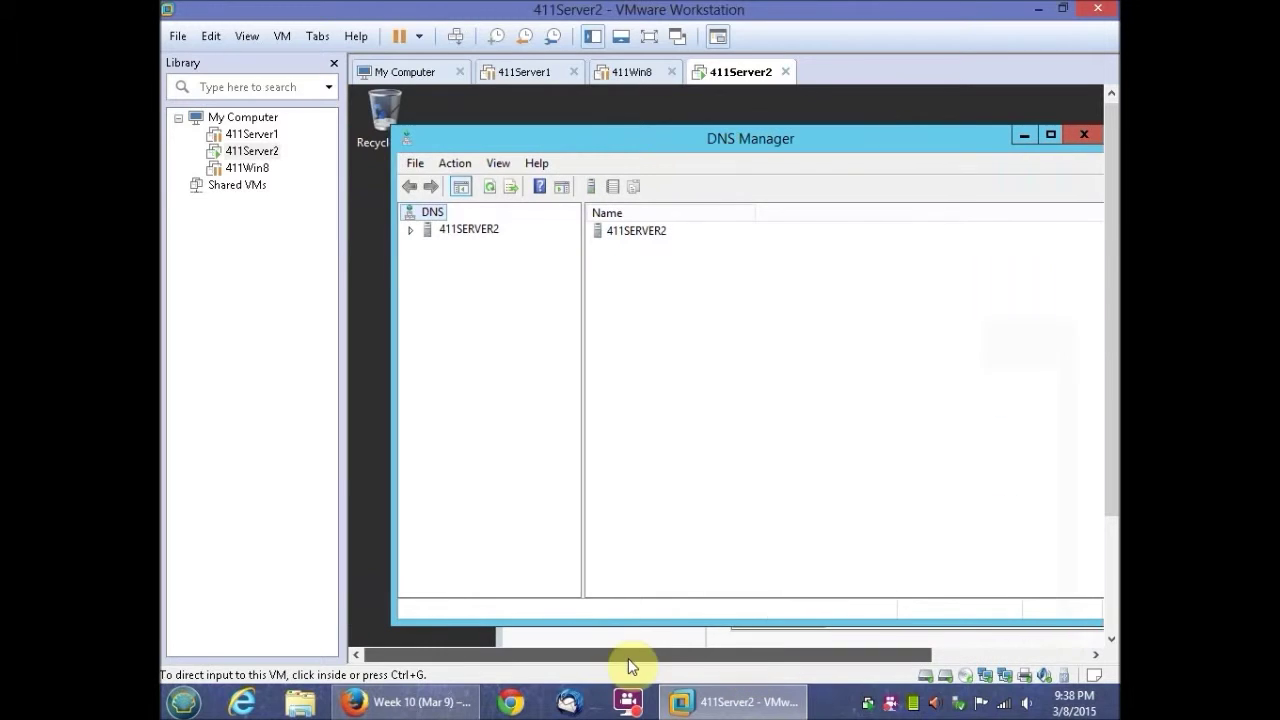
click(411, 232)
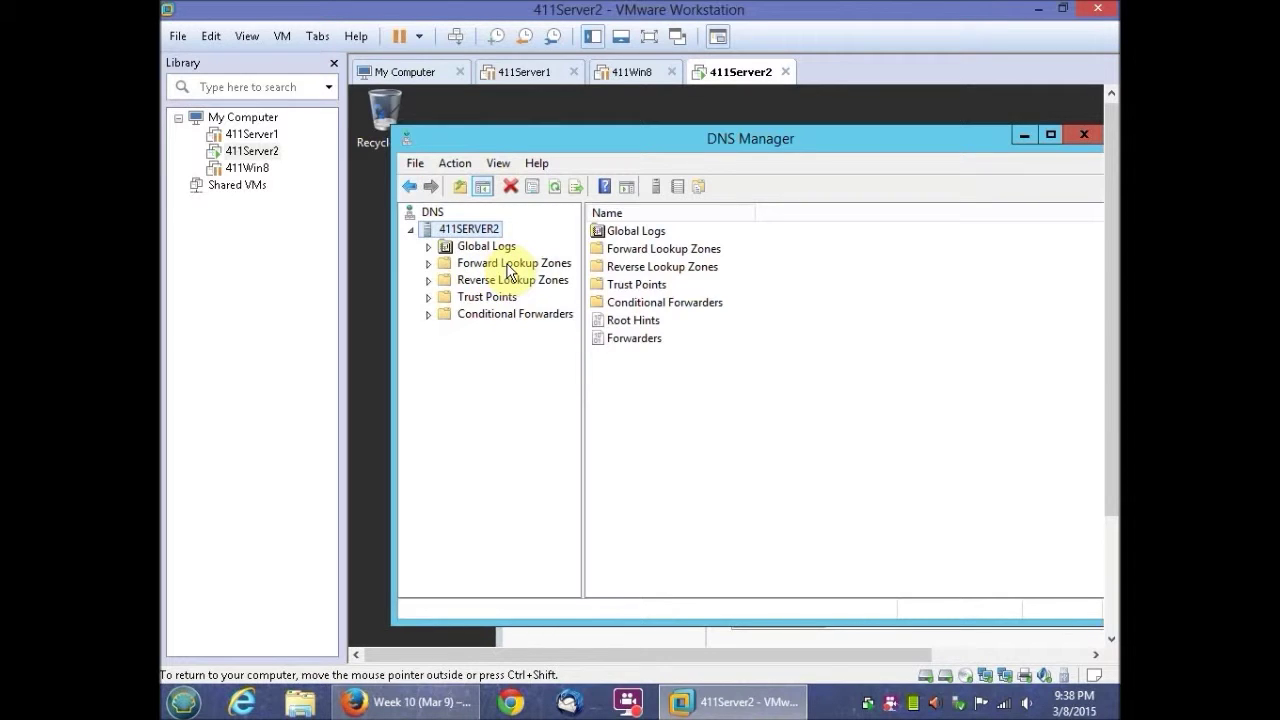
Step: Start a new forward lookup zone as a primary zone and name it csmtech.local
click(509, 265)
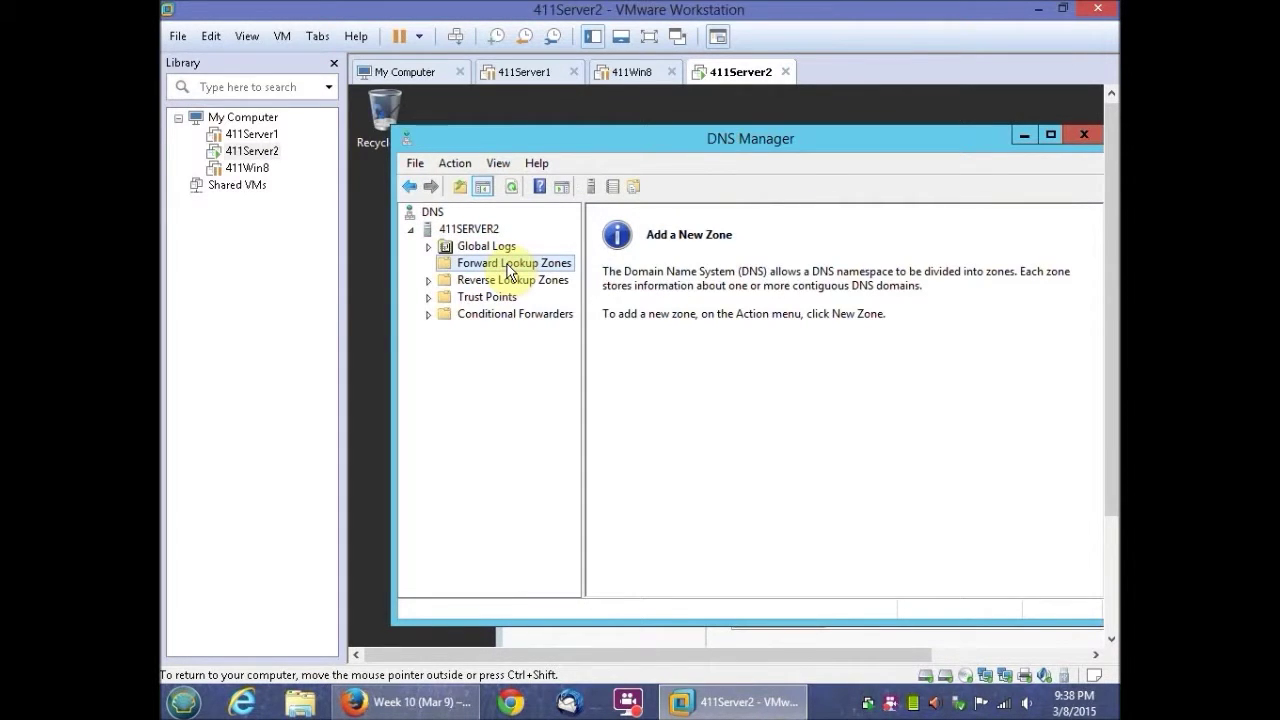
right_click(510, 270)
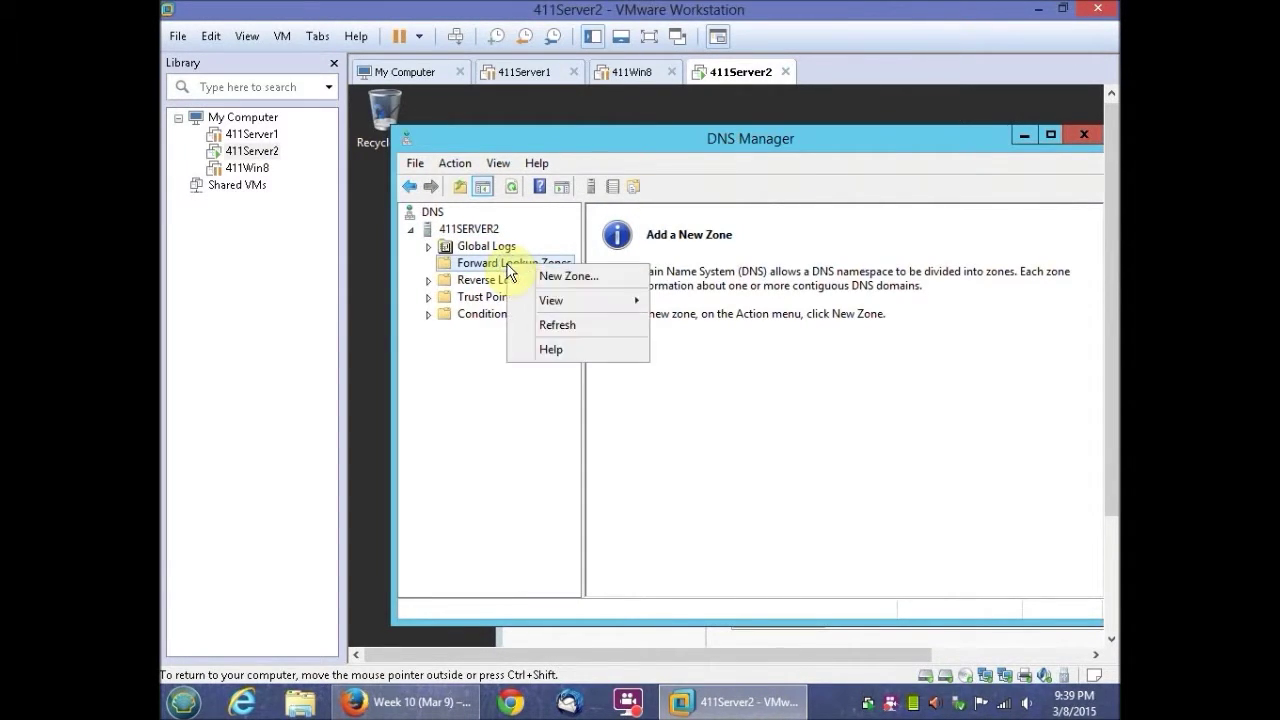
click(543, 273)
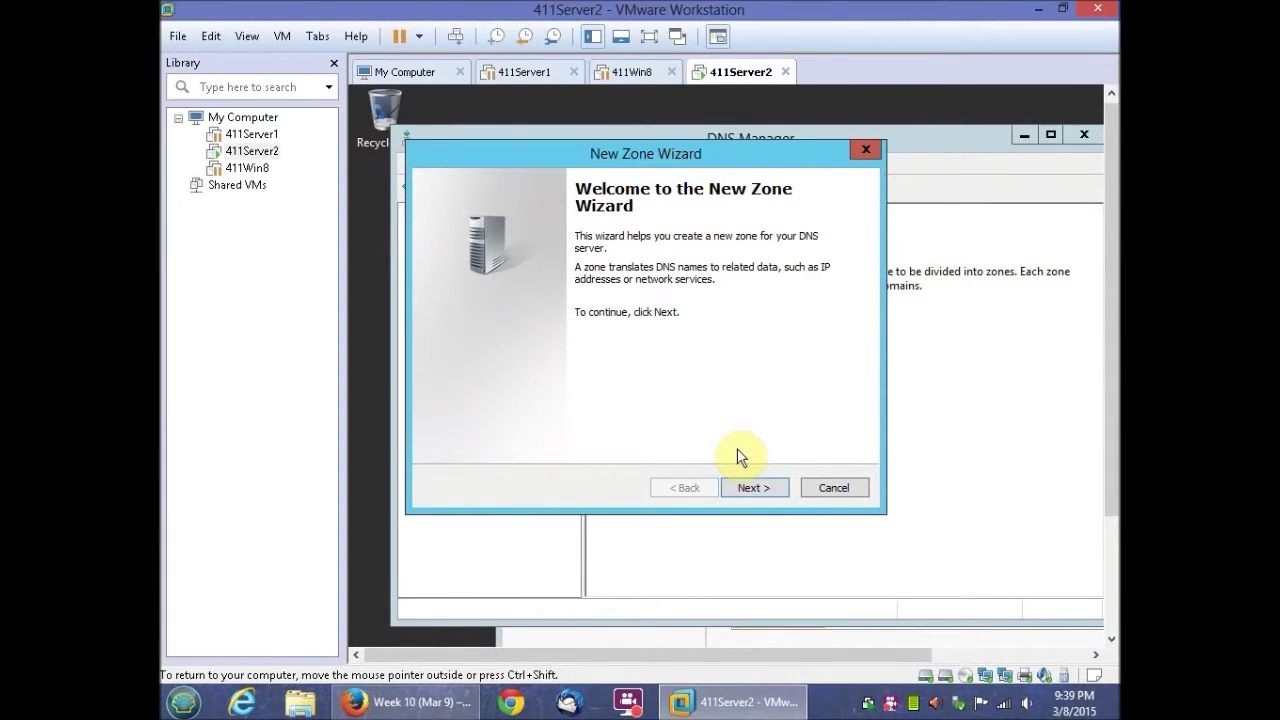
click(747, 490)
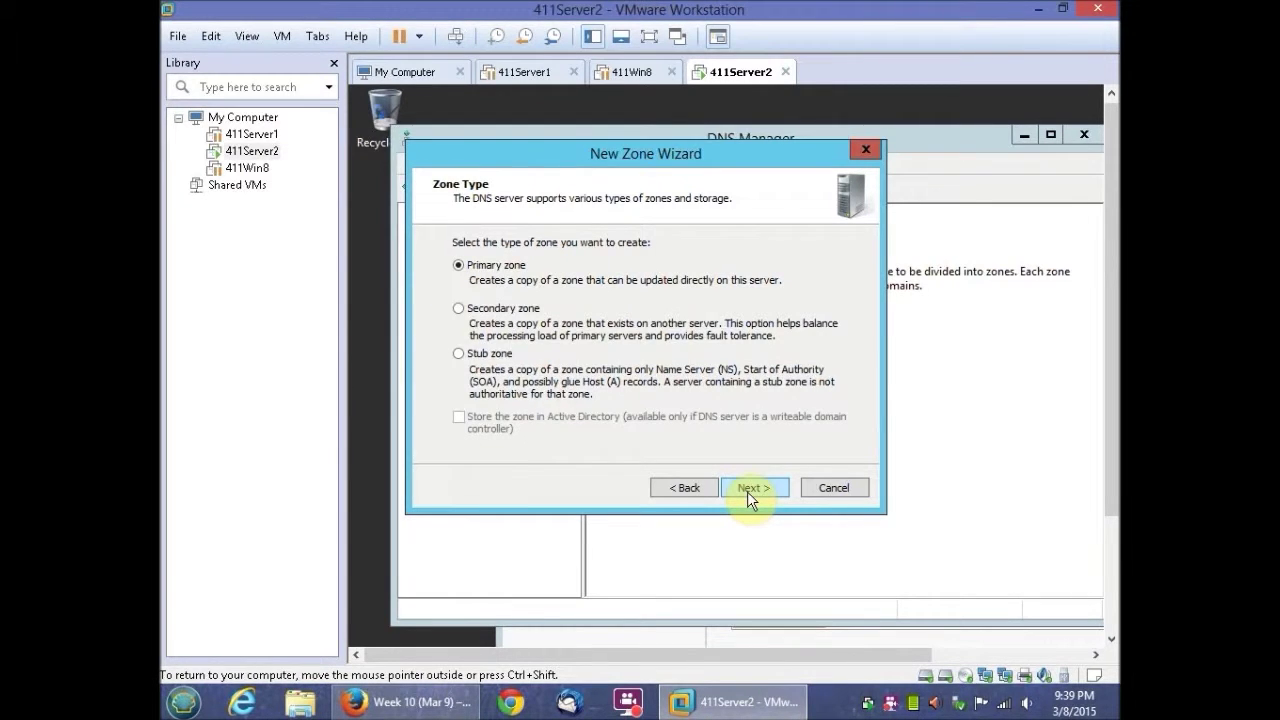
click(747, 488)
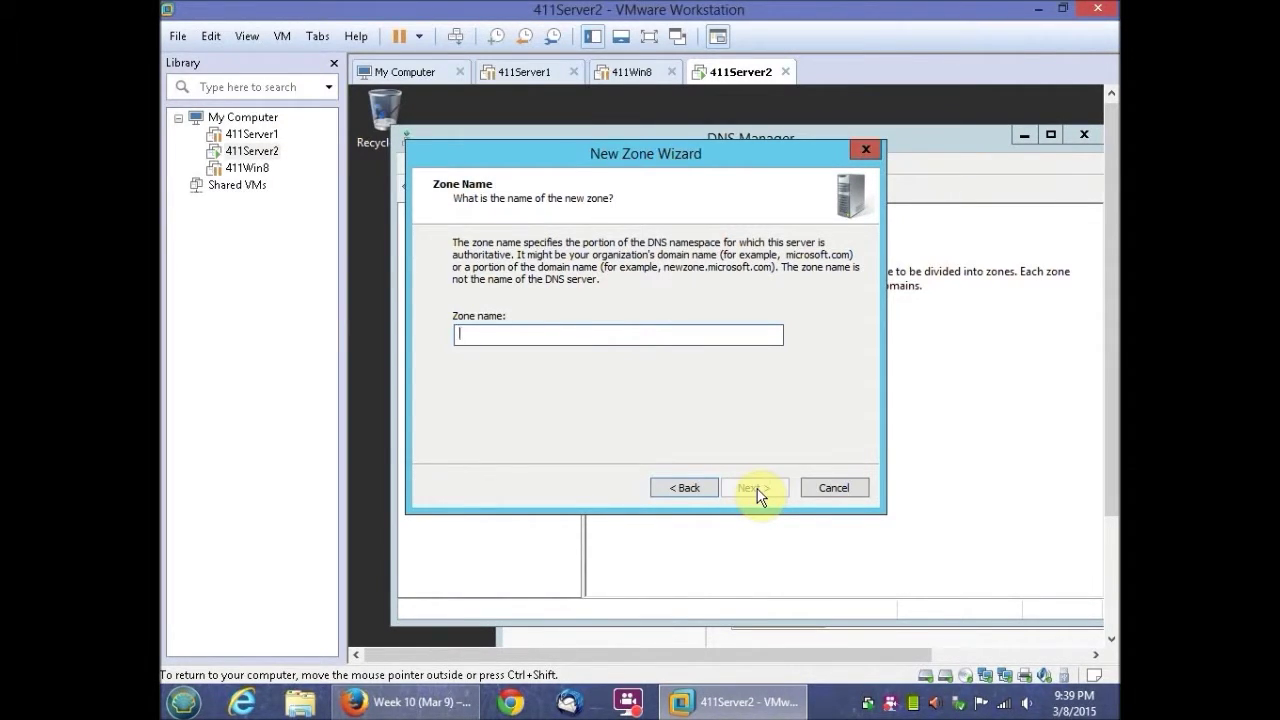
text(csmtech.local)
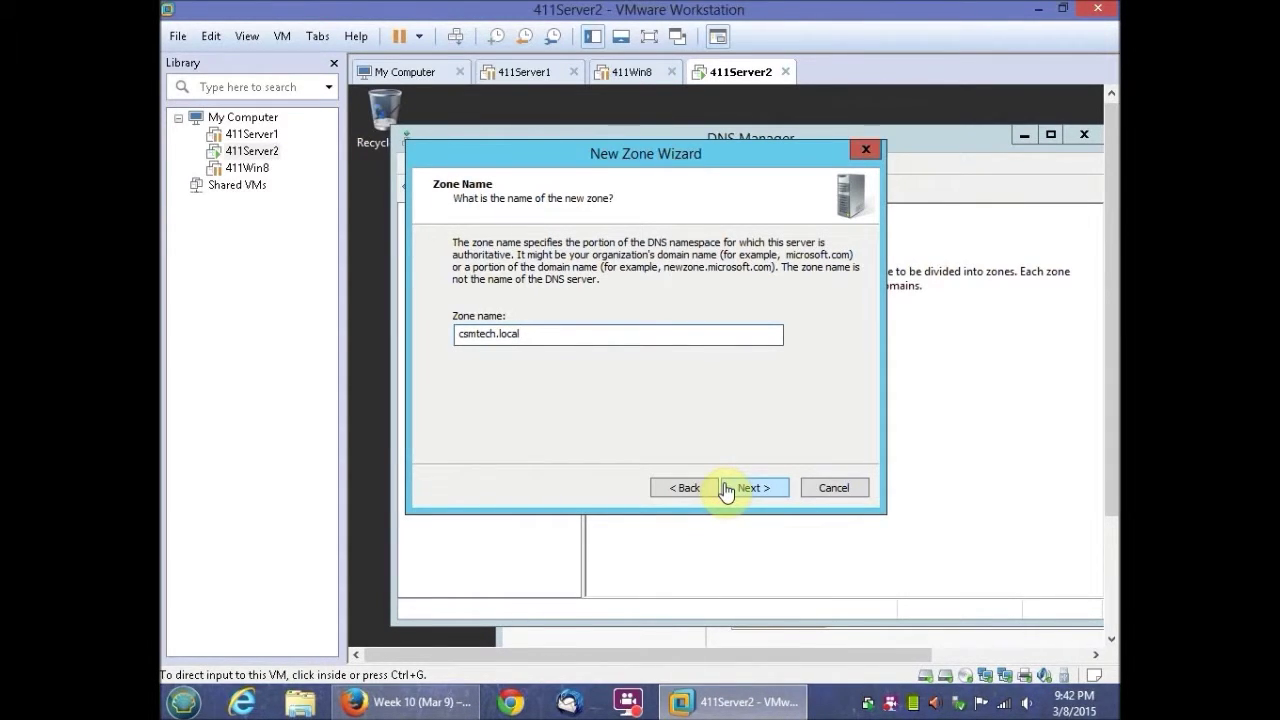
Step: Create the zone with a new zone file csmtech.local.dns and dynamic updates not allowed
click(741, 489)
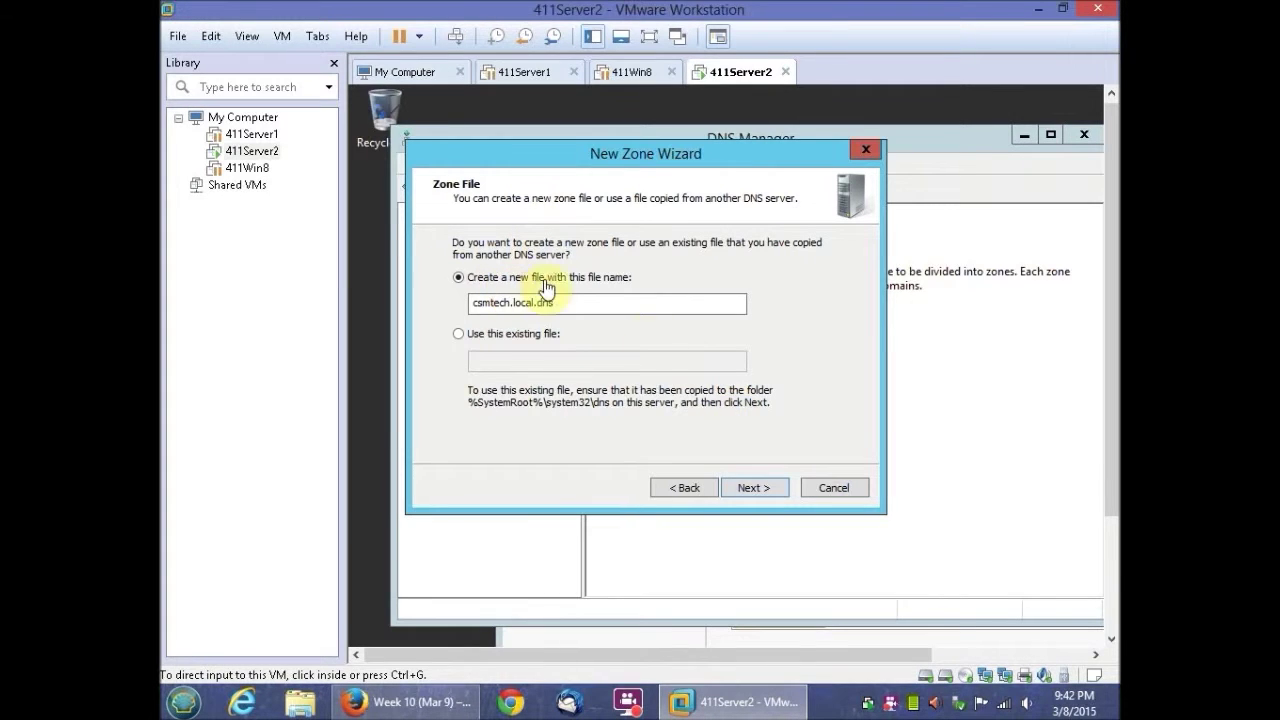
click(757, 490)
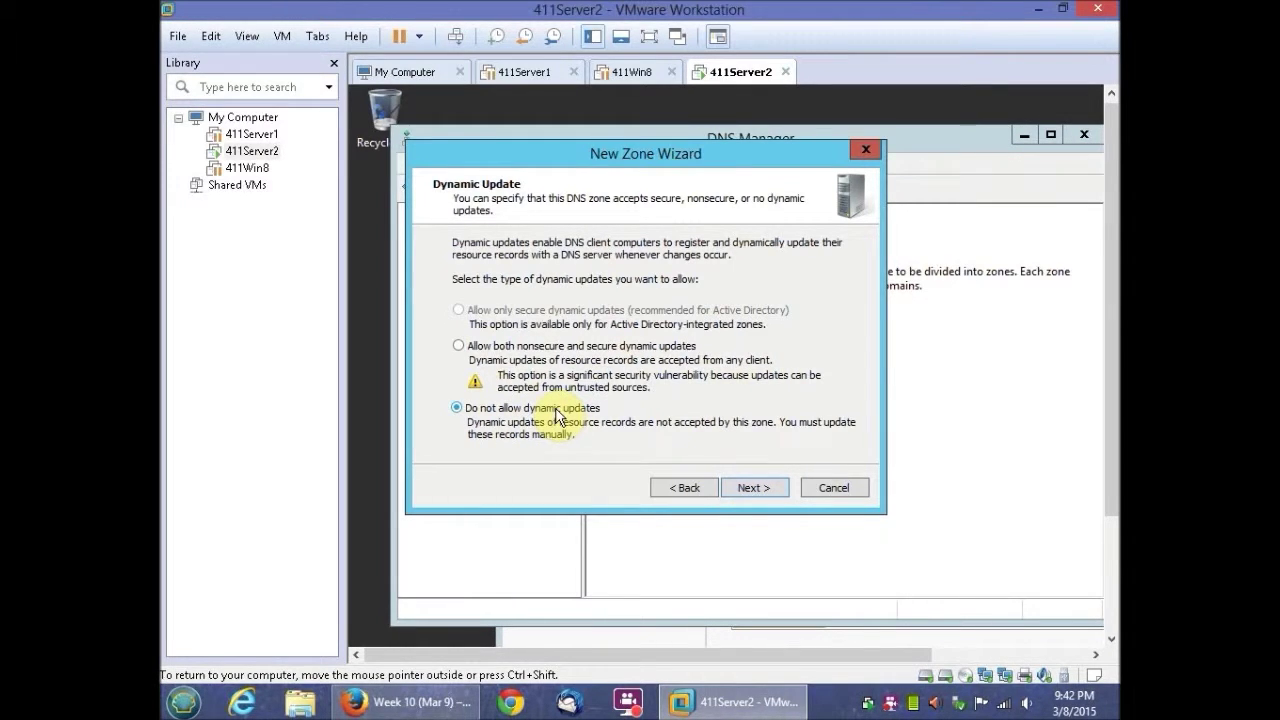
click(740, 493)
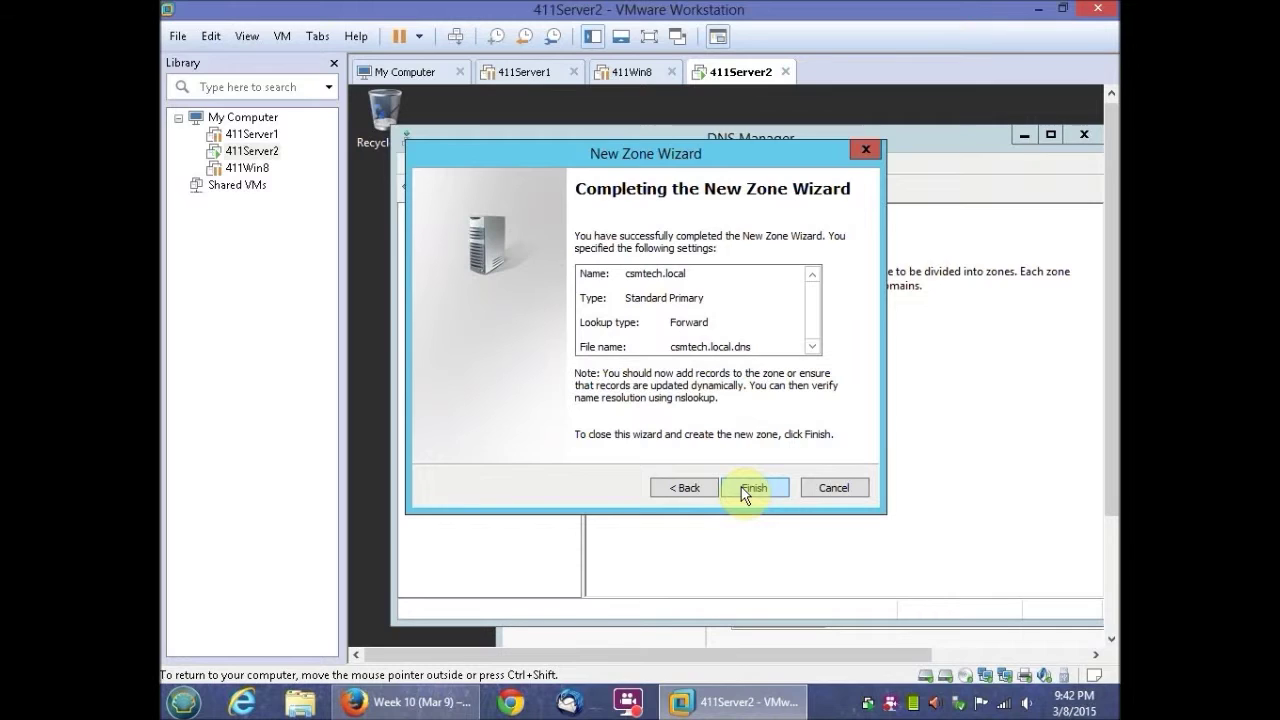
click(754, 487)
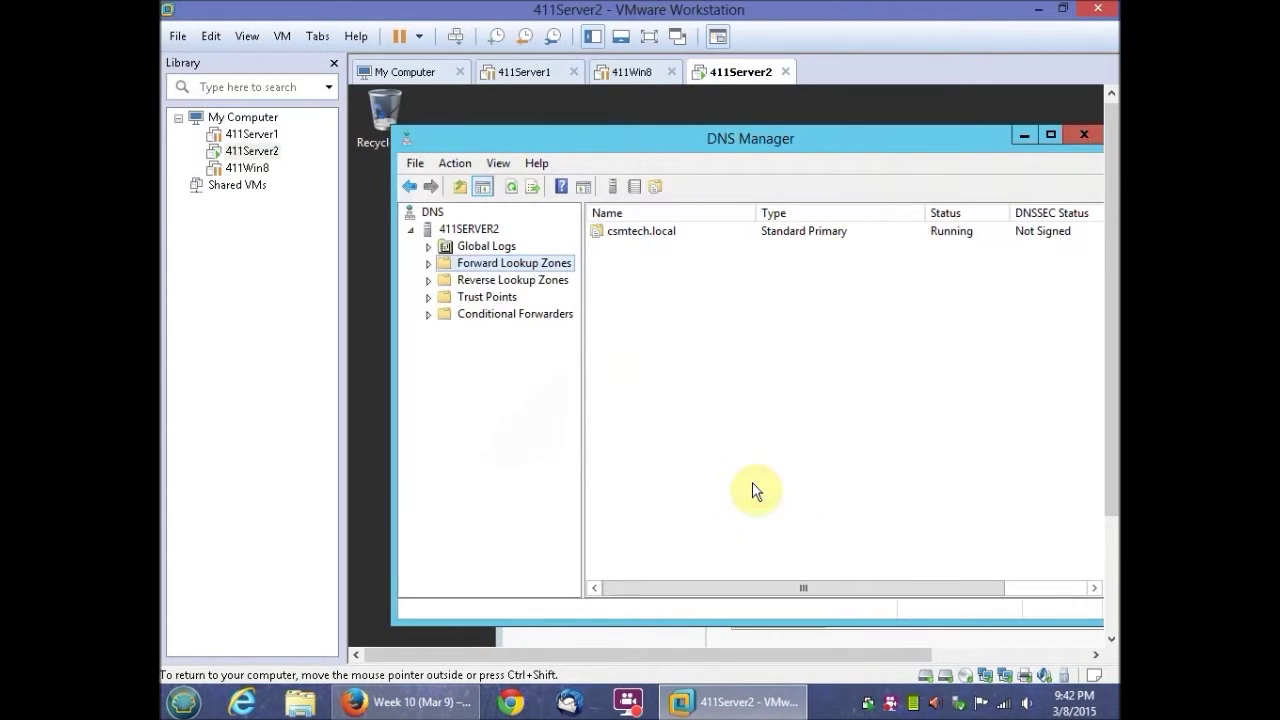
click(651, 237)
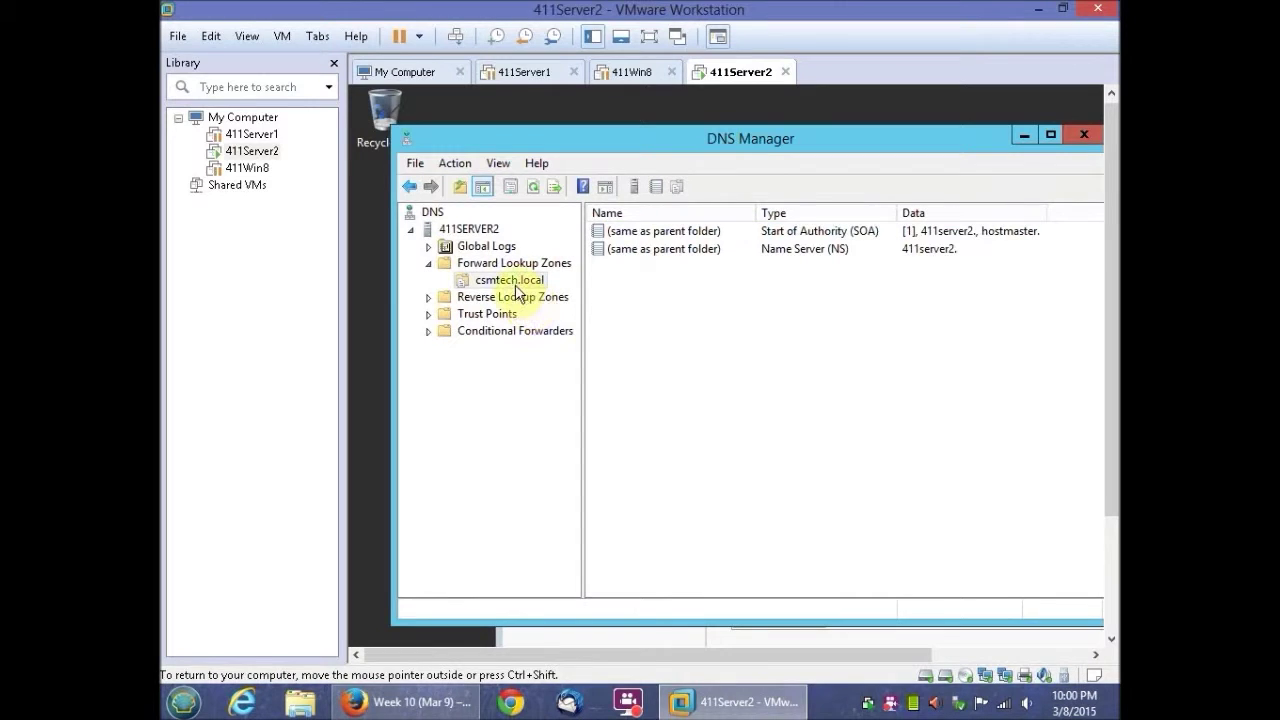
click(514, 282)
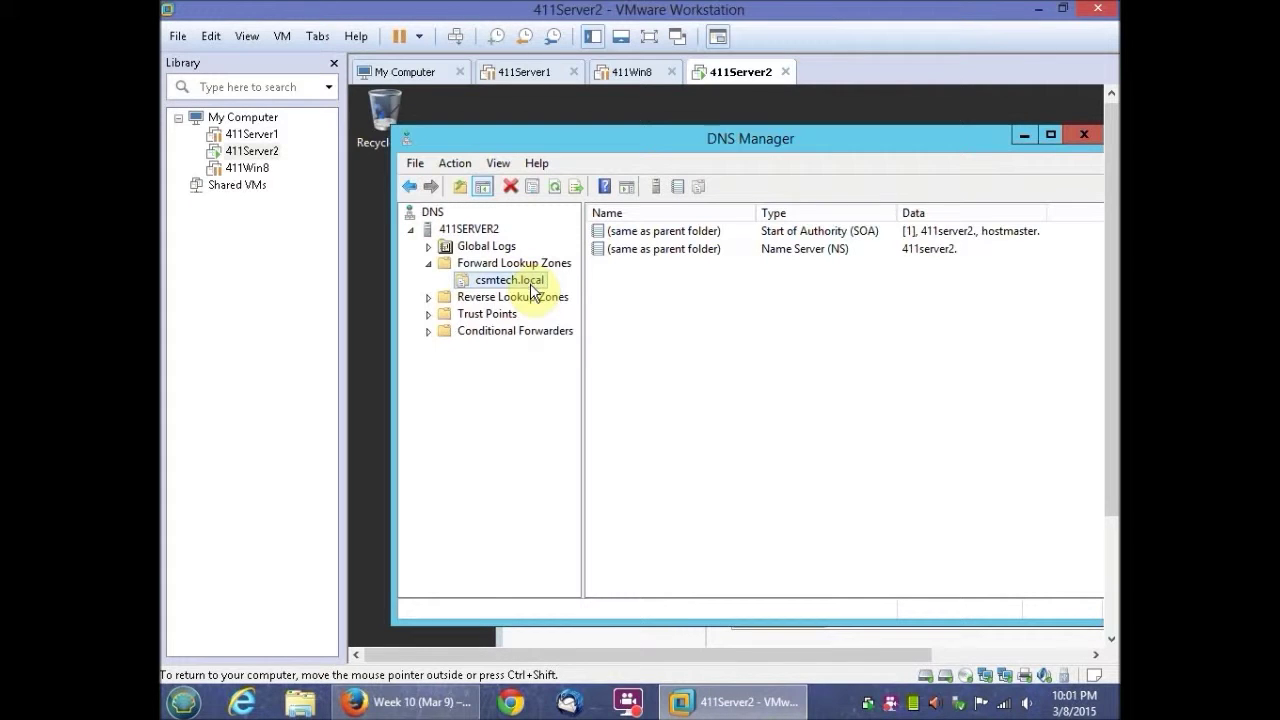
right_click(529, 283)
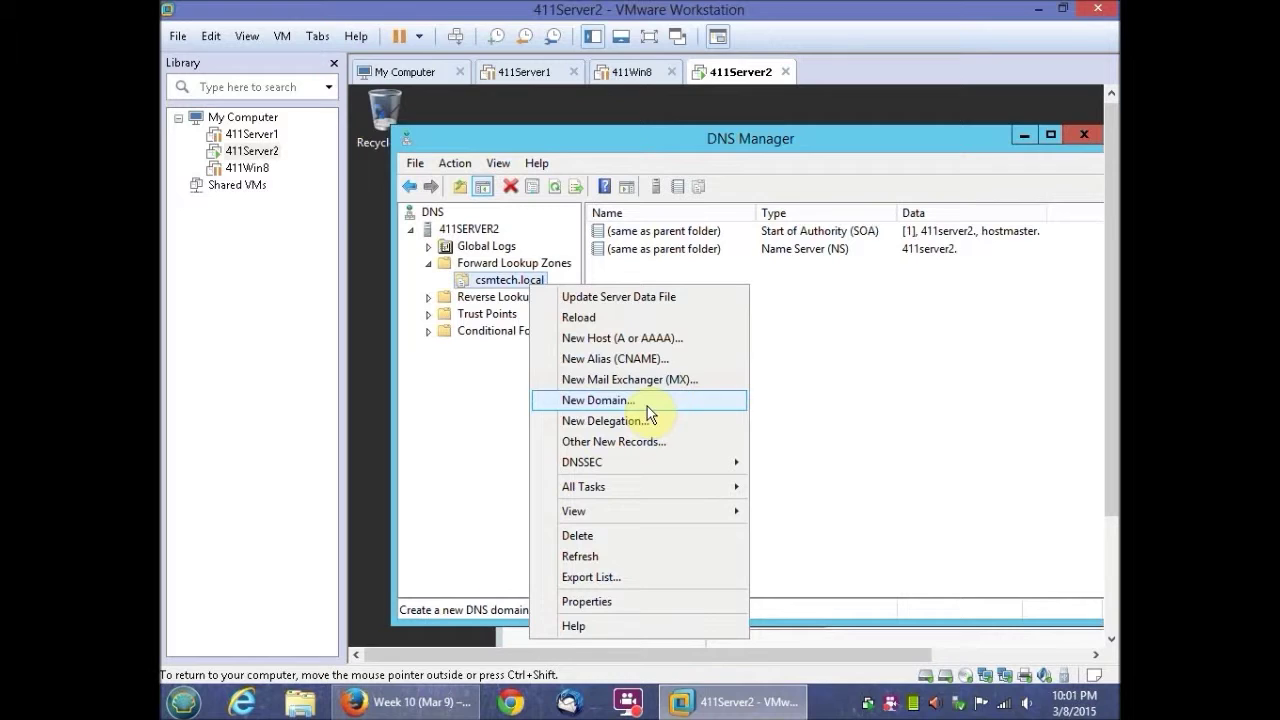
click(676, 338)
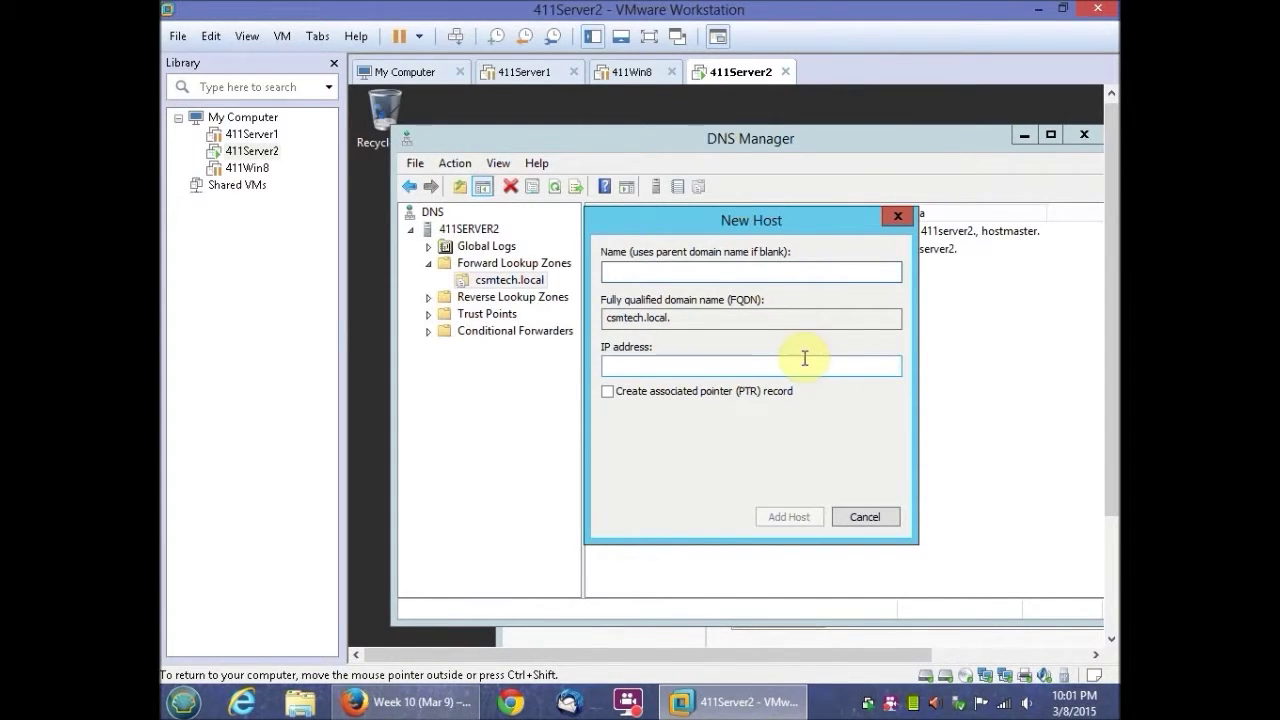
text(www)
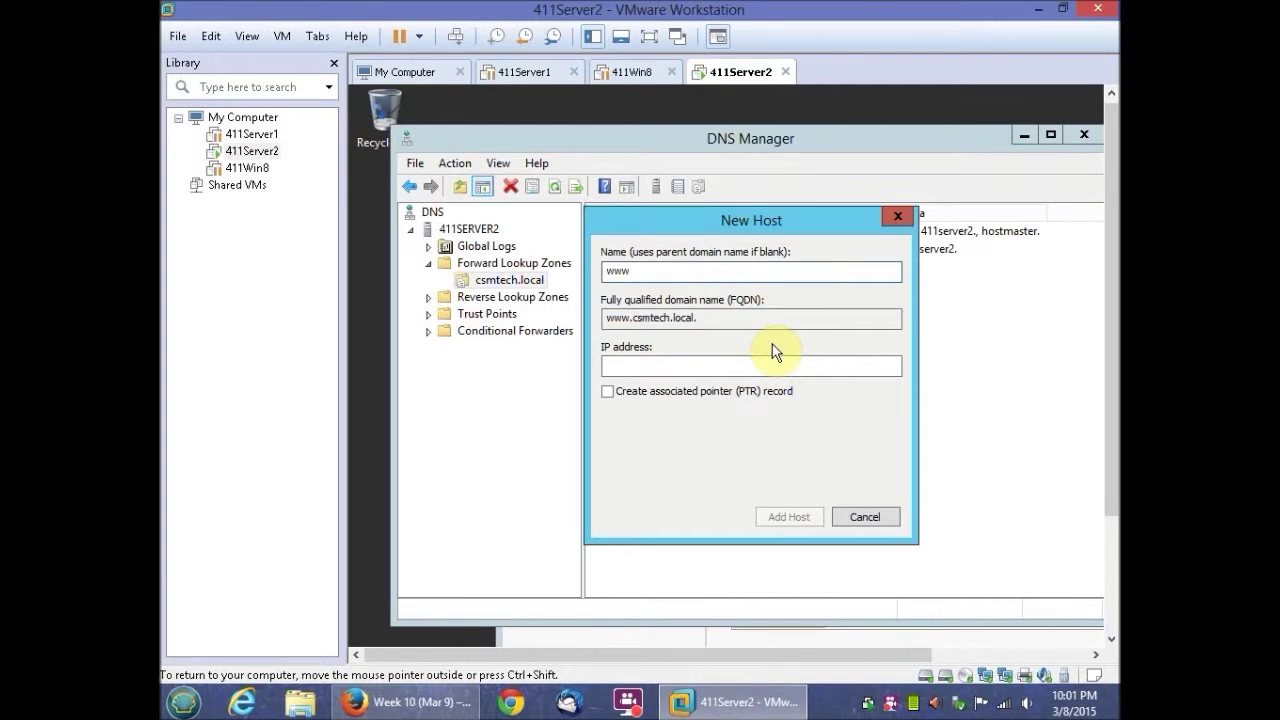
text(.)
key(BackSpace)
Step: Set the www host's IP address to 10.11.1.150, add the record and finish adding hosts
click(710, 362)
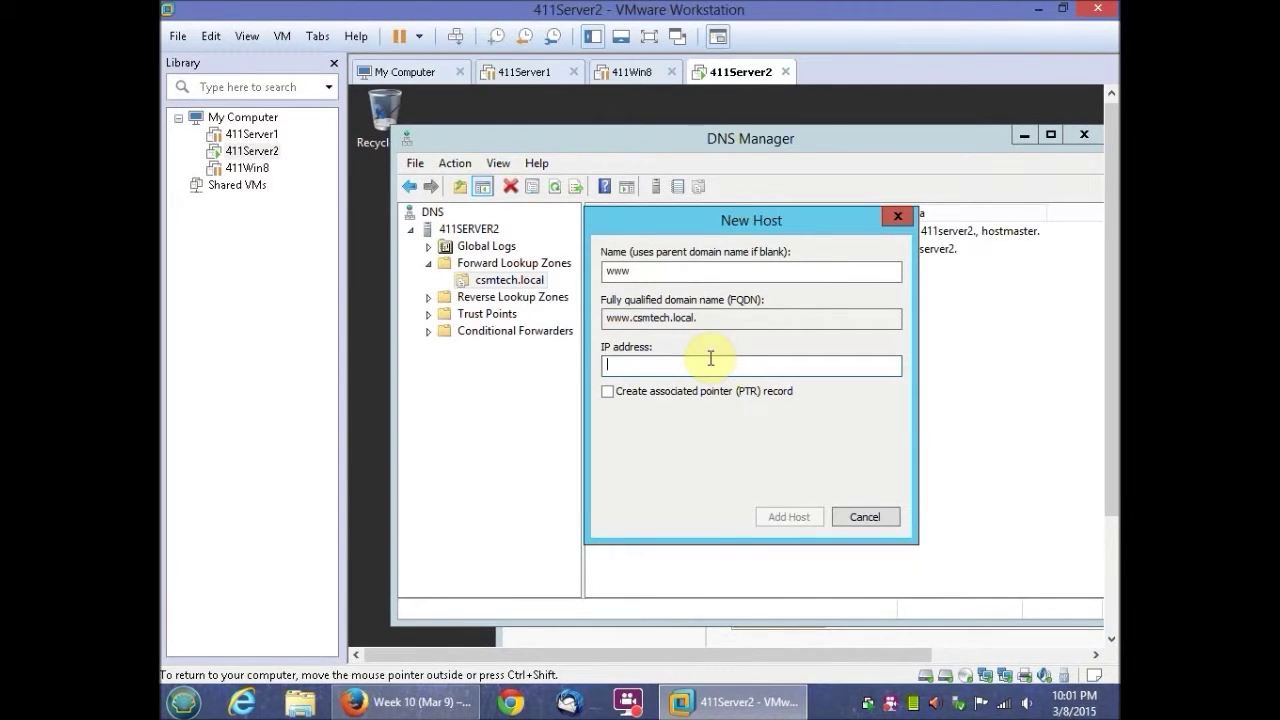
text(10)
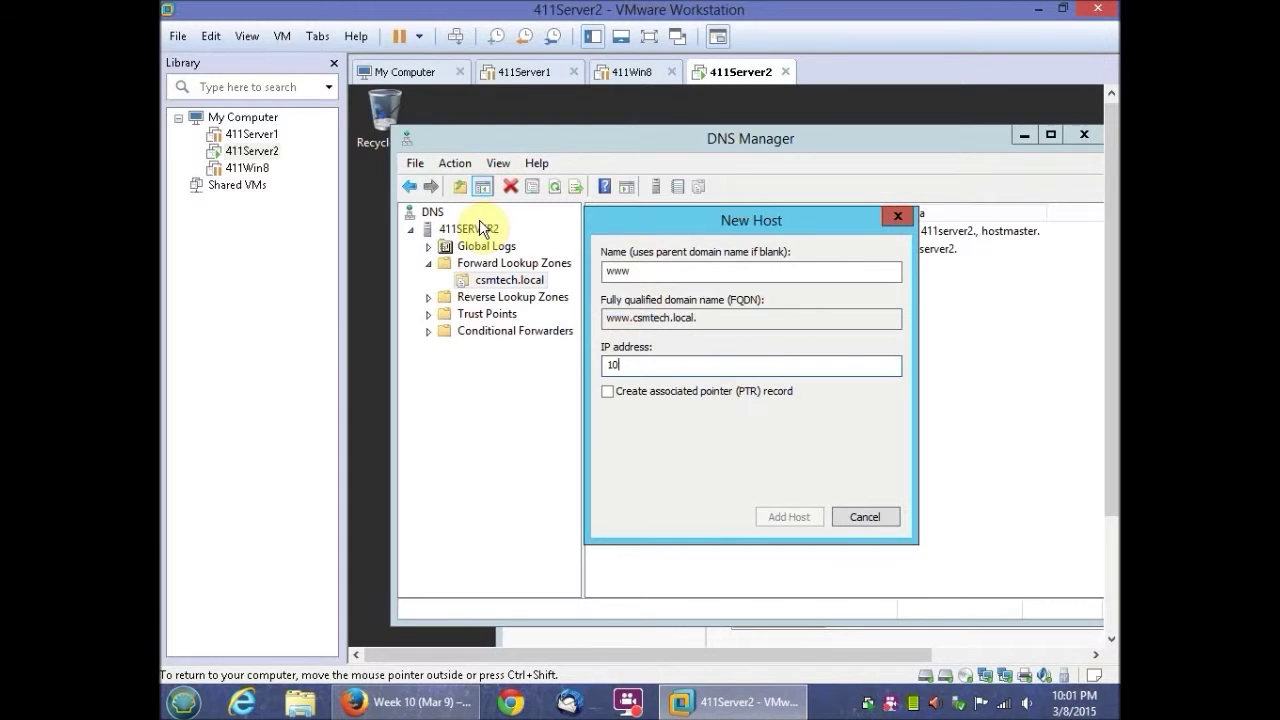
text(.11.1.150)
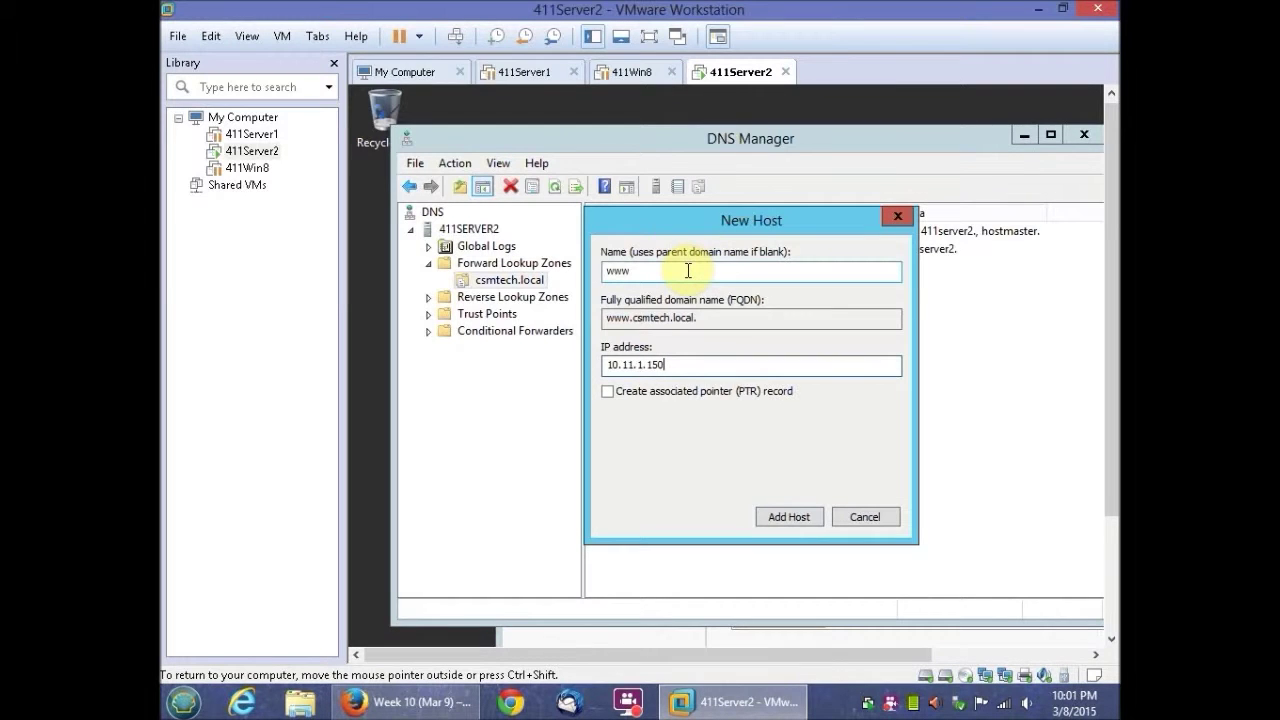
click(789, 517)
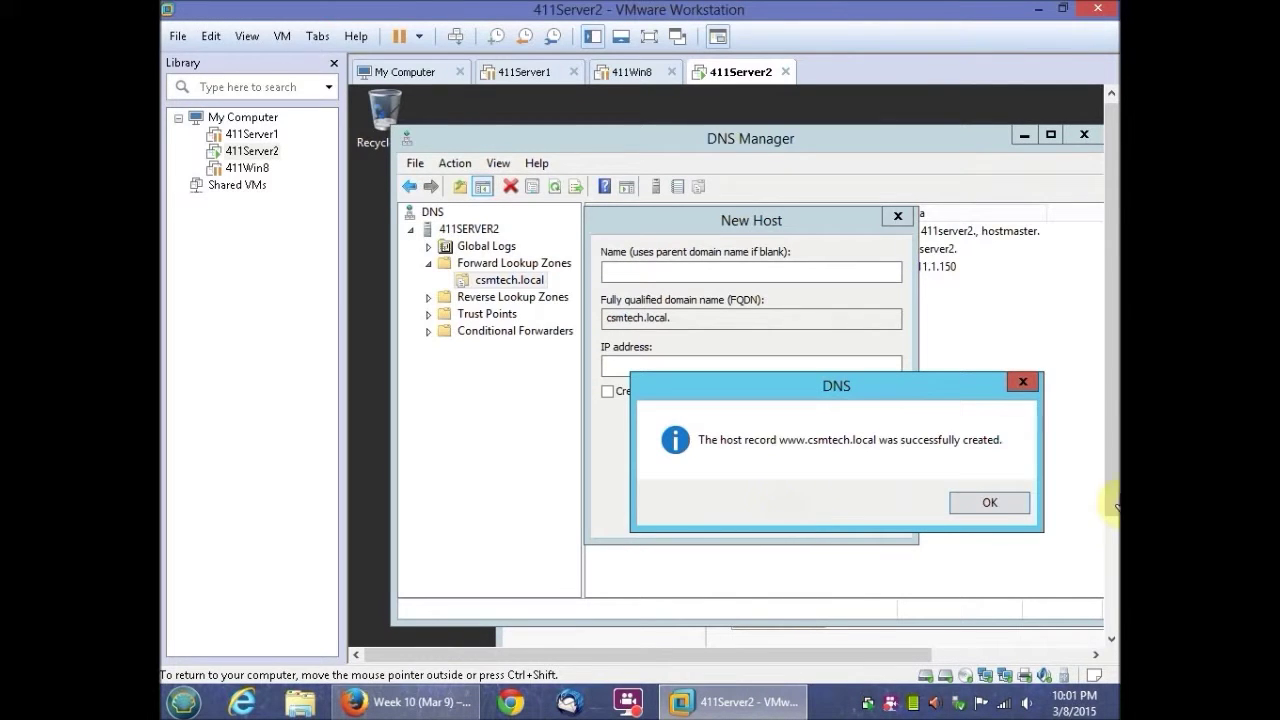
click(983, 503)
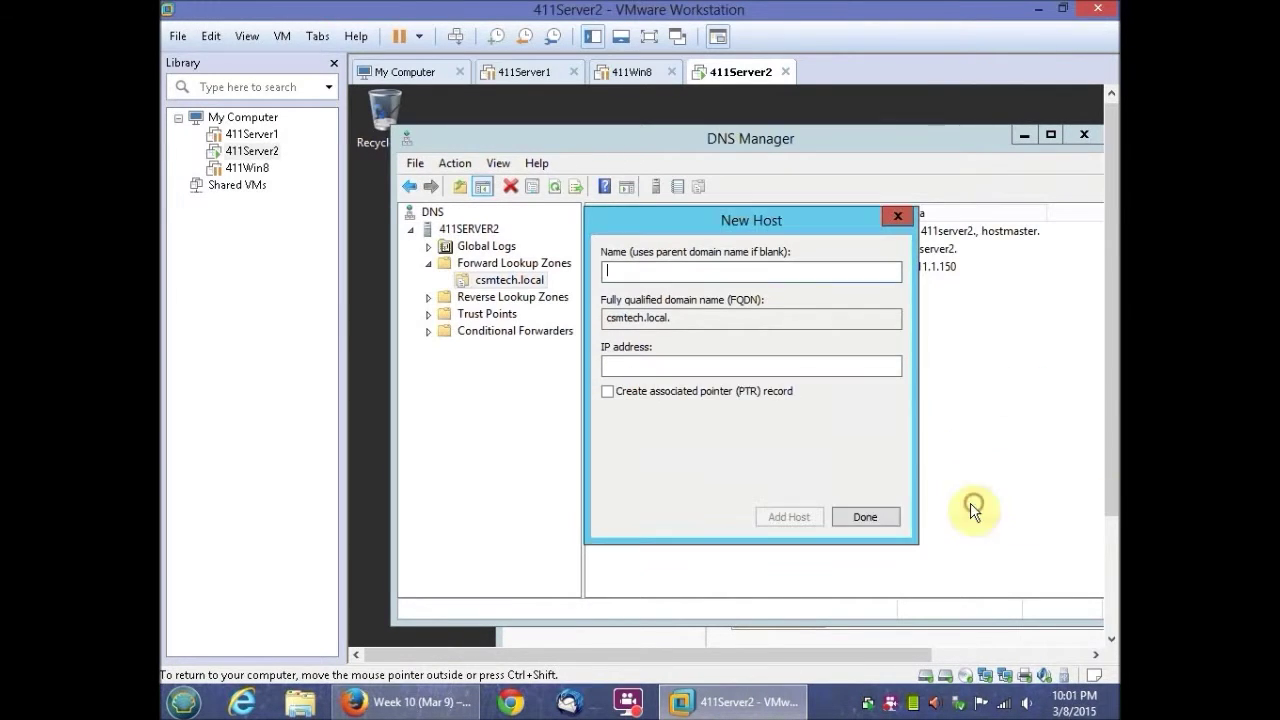
click(857, 520)
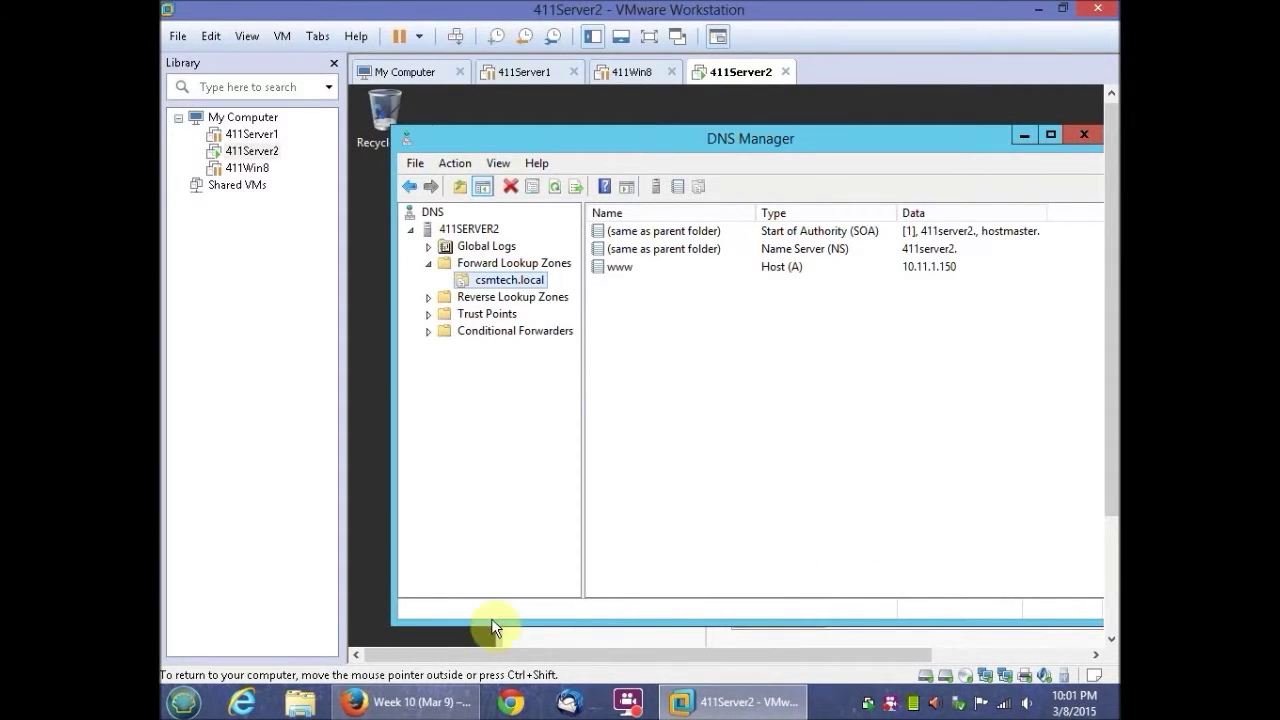
Step: Open a Command Prompt with administrator rights on 411Server2 and start an interactive nslookup session
click(1110, 553)
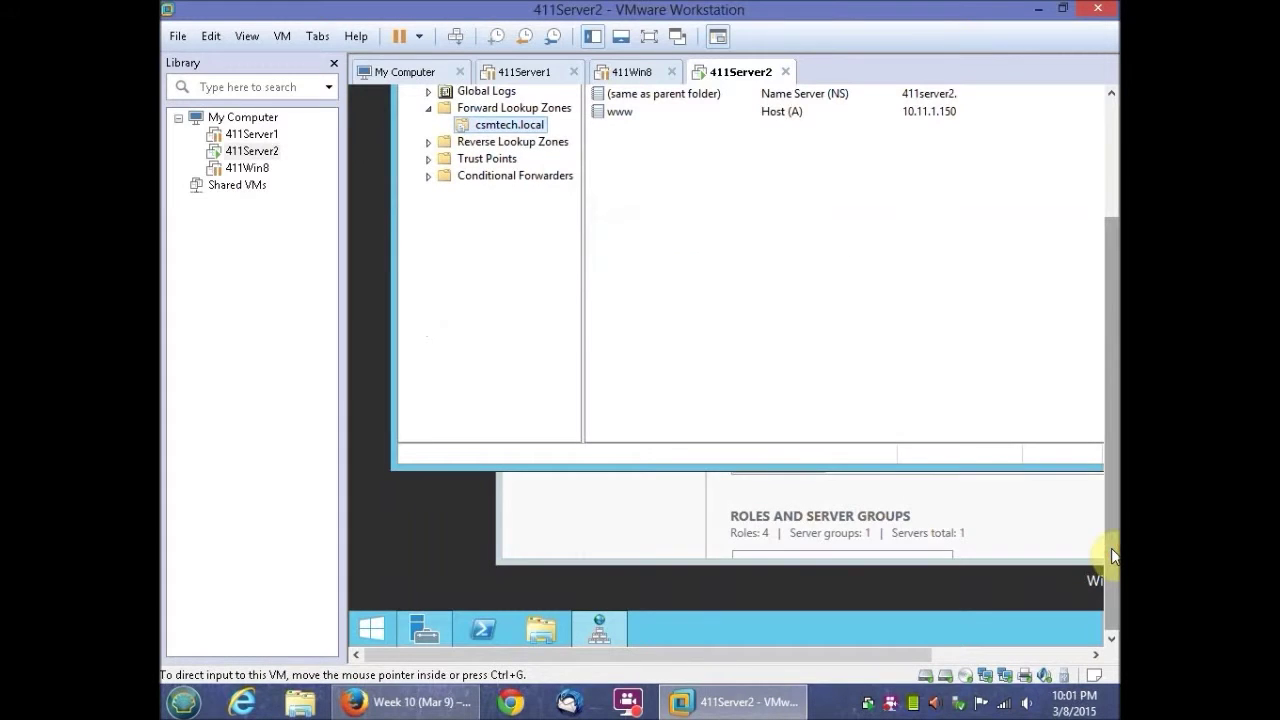
click(373, 634)
right_click(373, 634)
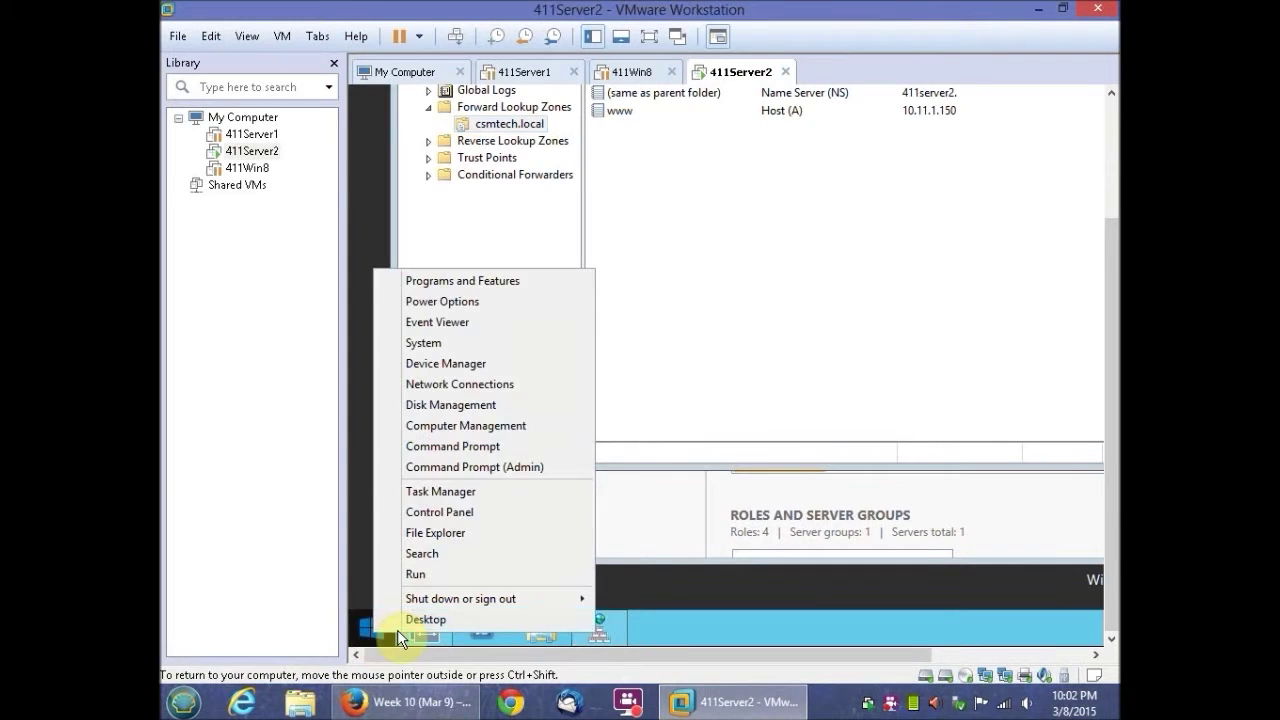
click(460, 464)
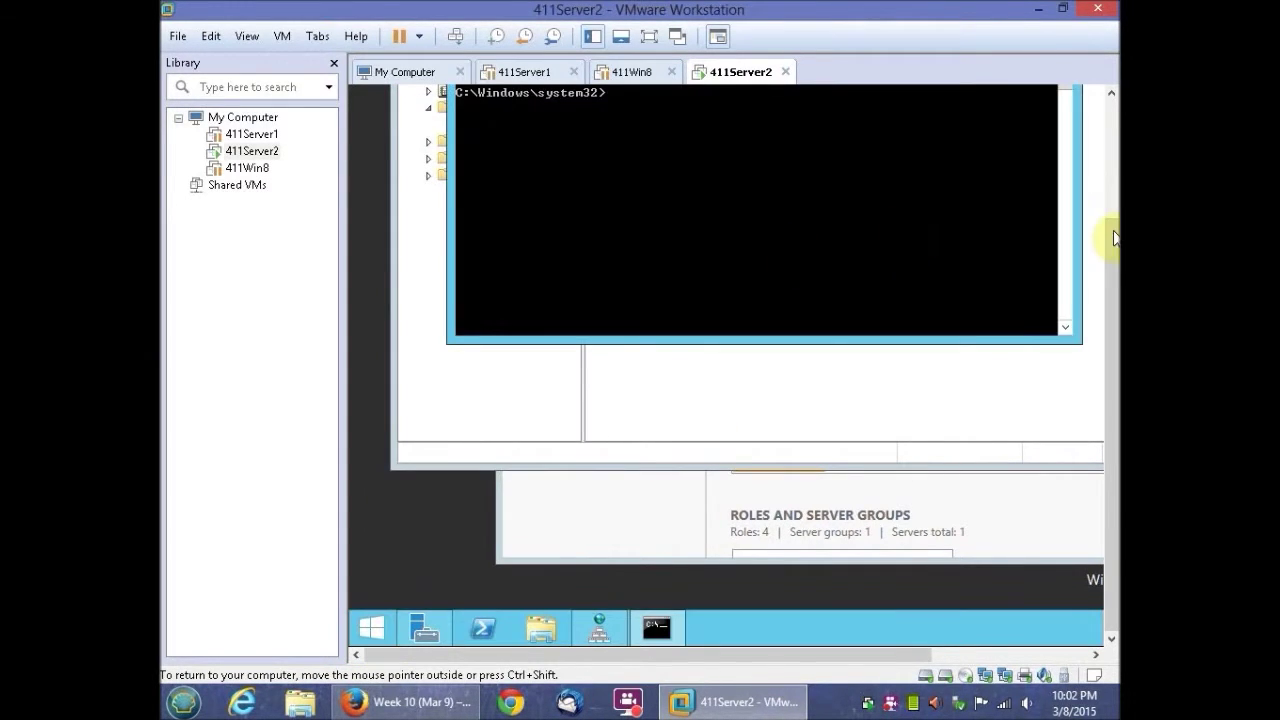
drag(1108, 272, 1112, 220)
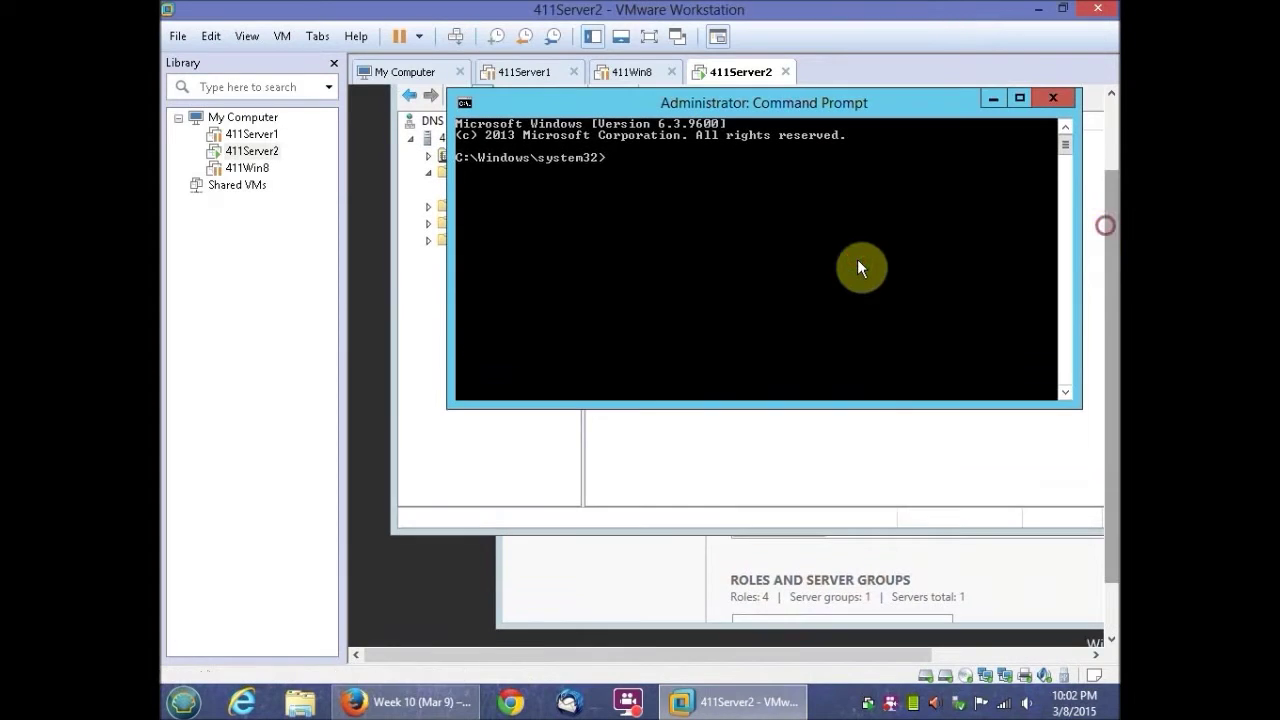
click(845, 268)
text(n)
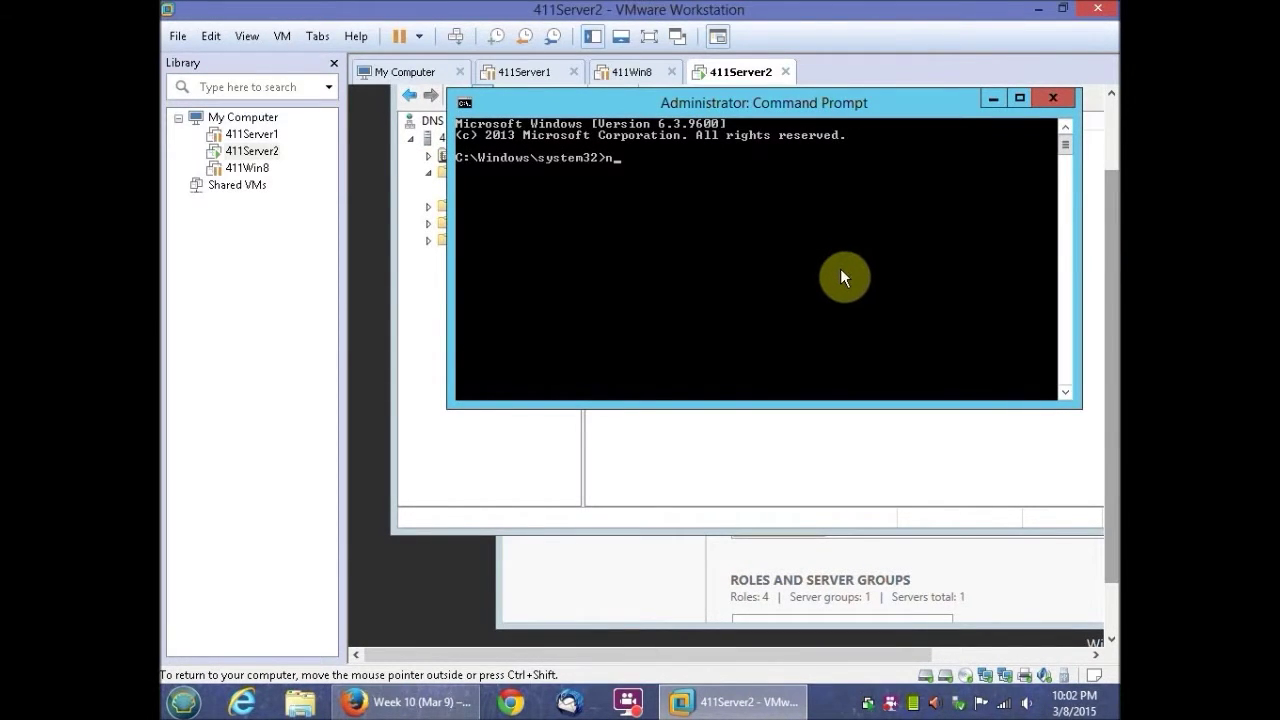
text(slookup)
key(Return)
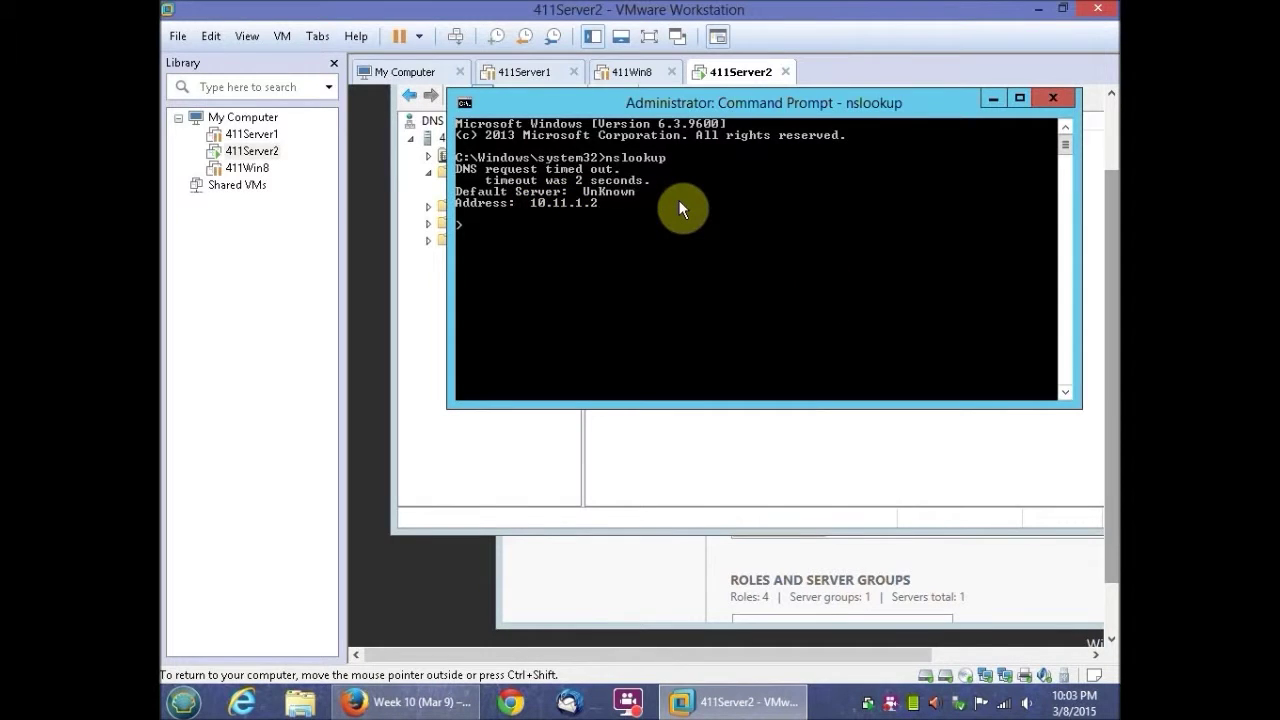
text(server 10.11.1.2)
key(Return)
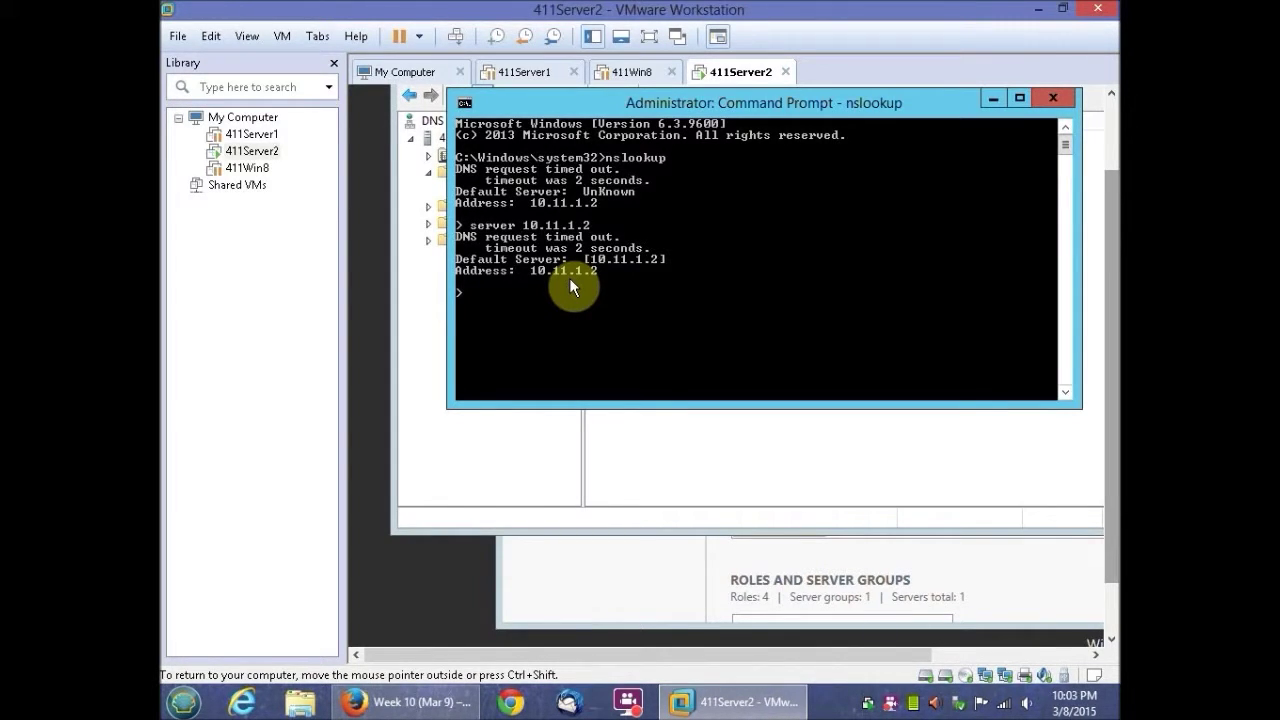
text(www.csmtech.local)
key(Return)
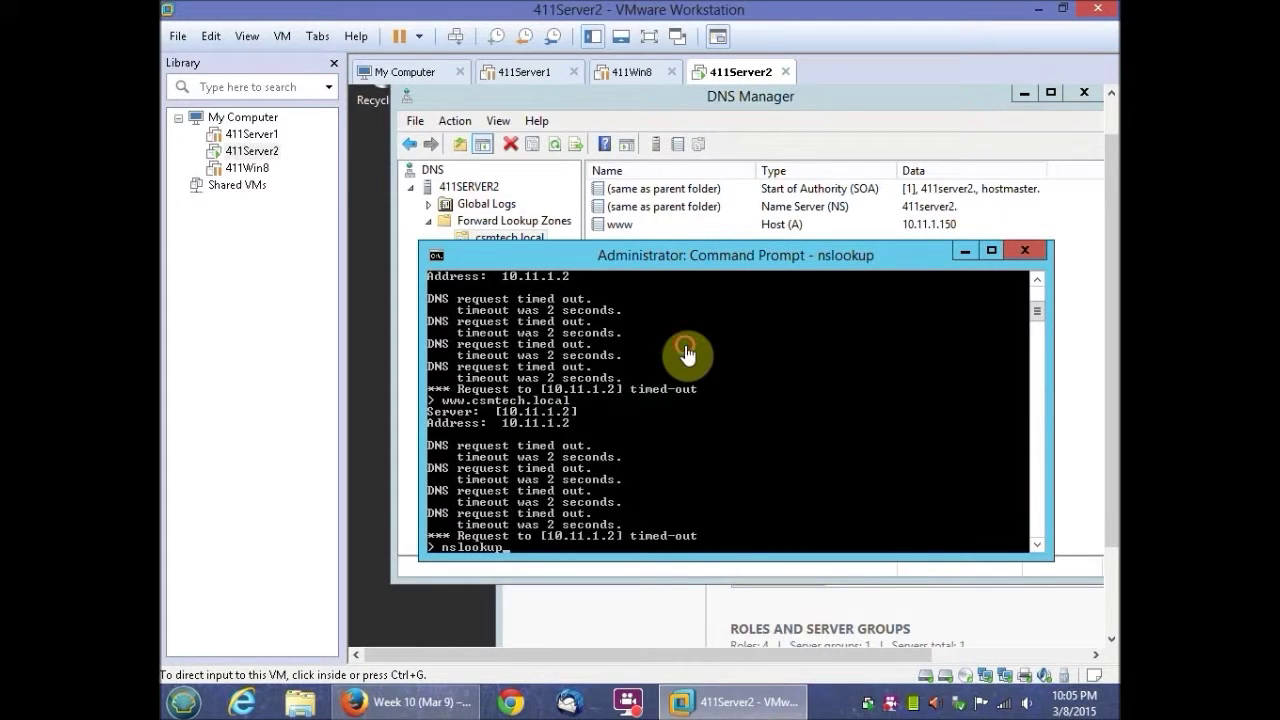
Step: Submit nslookup as a query inside the running session and try to leave the session
click(685, 344)
key(Return)
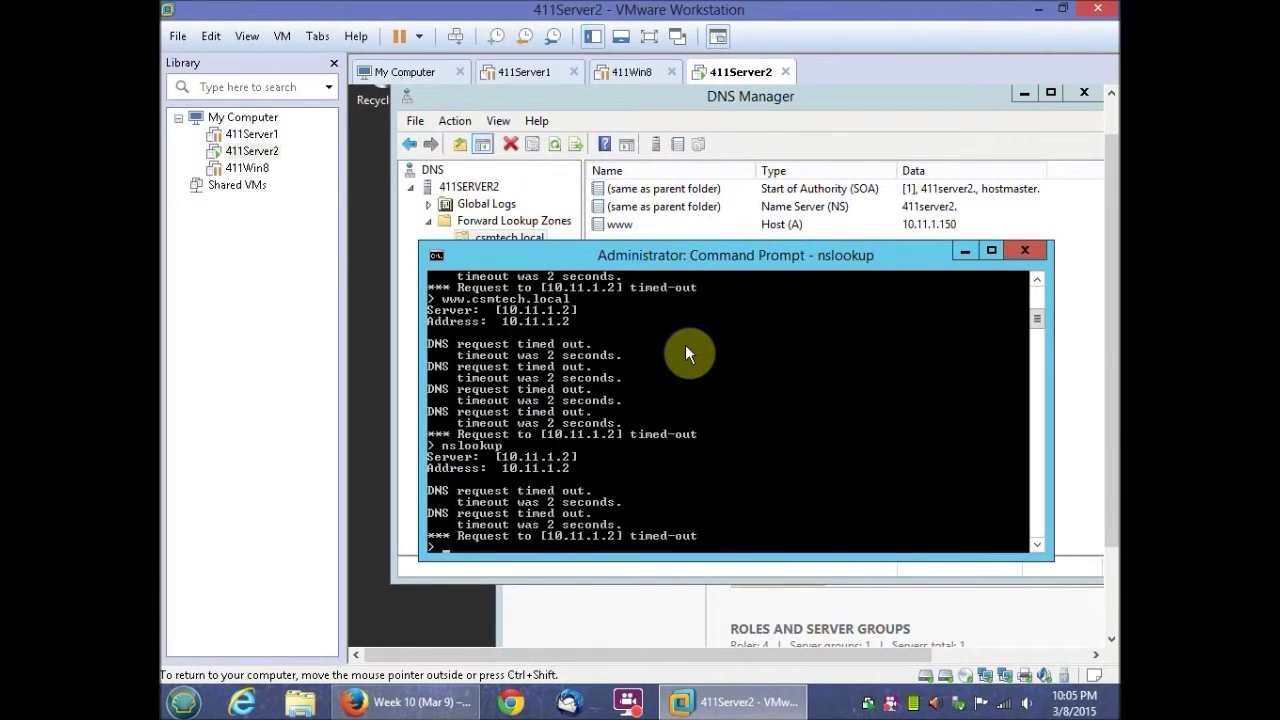
key(ctrl+x)
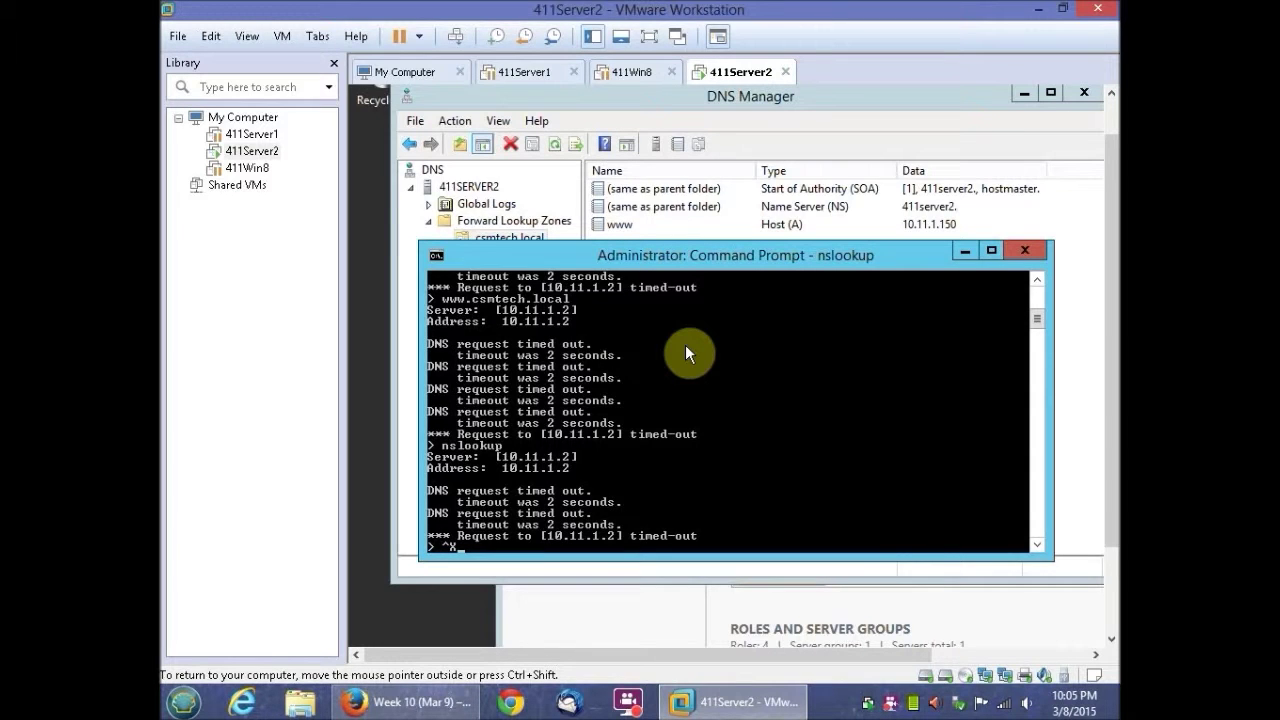